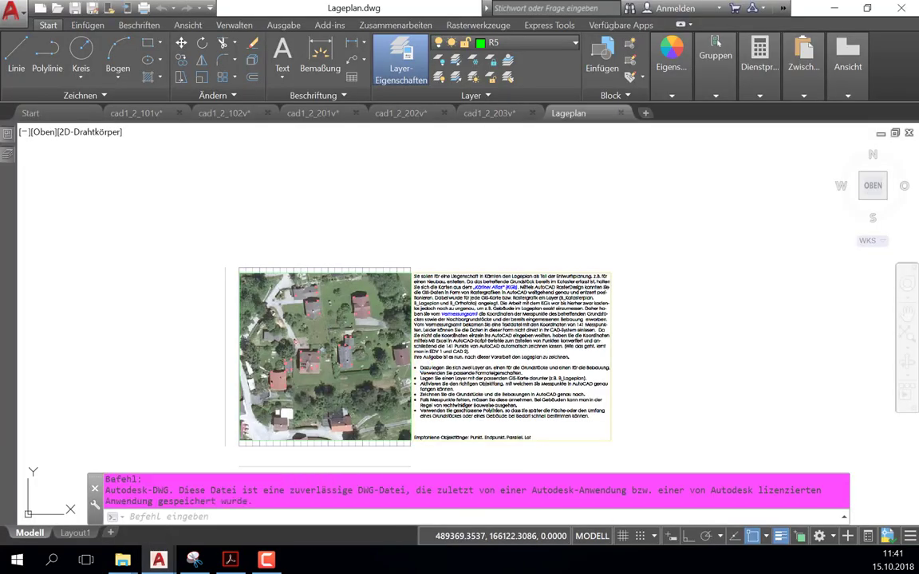
# Step: Look over the orthophoto and task sheet in Lageplan.dwg, then drop down the ribbon layer list
pyautogui.scroll(2, 340, 360)
pyautogui.scroll(2, 339, 371)
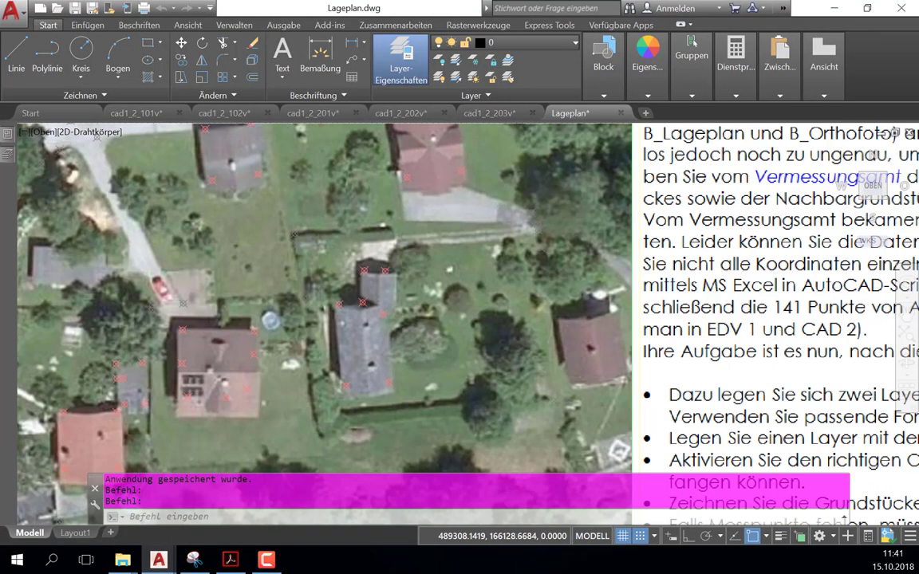
pyautogui.scroll(2, 338, 371)
pyautogui.scroll(-2, 338, 371)
pyautogui.scroll(-2, 339, 371)
pyautogui.moveTo(338, 371); pyautogui.dragTo(351, 313, button='middle')
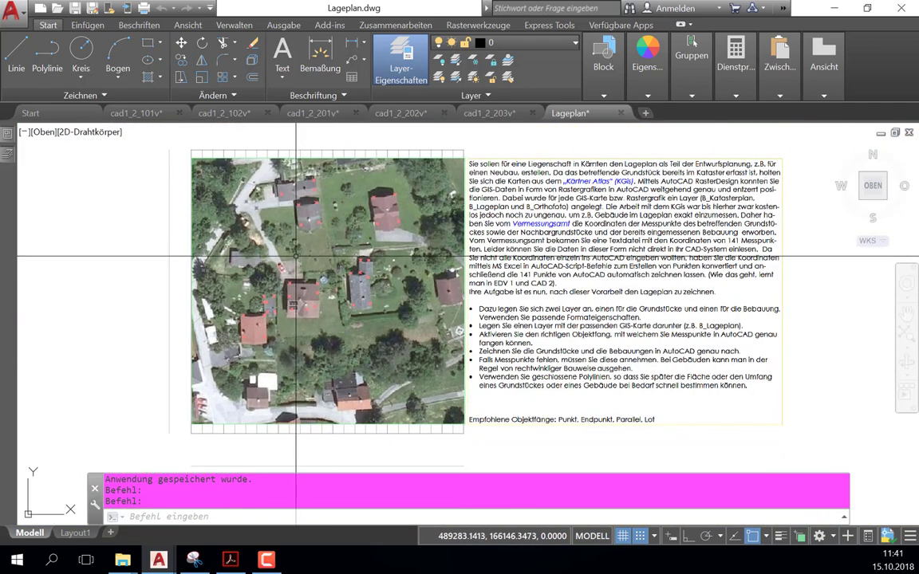
pyautogui.moveTo(311, 265); pyautogui.dragTo(307, 296, button='middle')
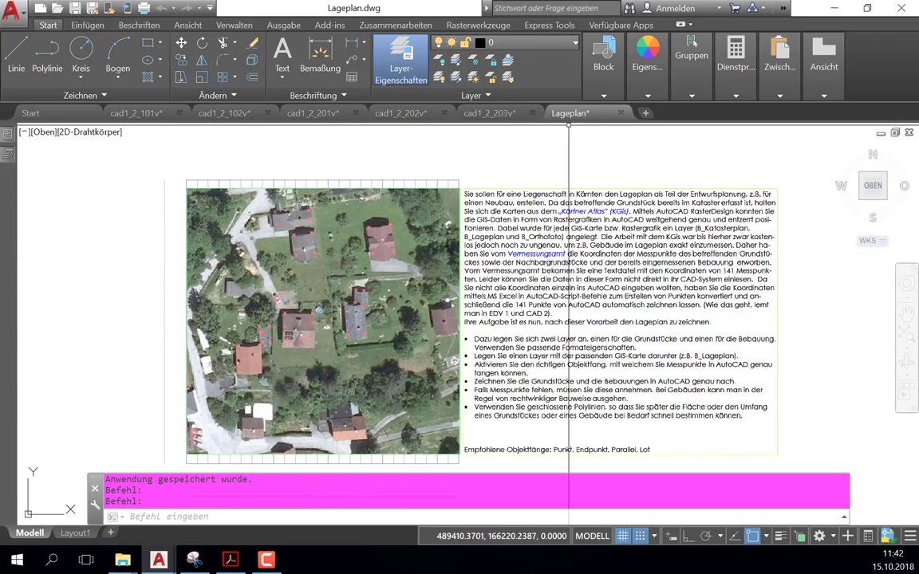
pyautogui.click(511, 42)
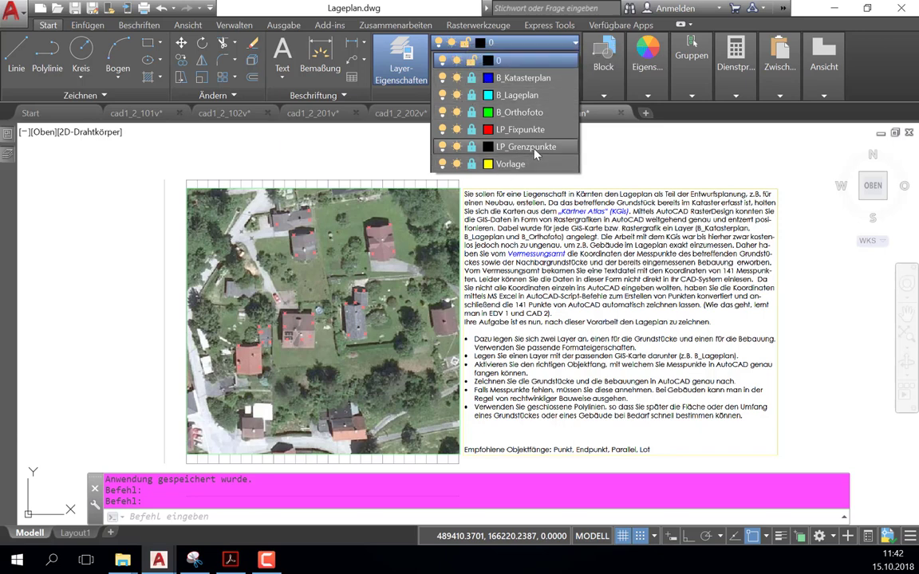
# Step: Freeze B_Orthofoto to hide the aerial photo and recenter the plan on the page
pyautogui.click(457, 112)
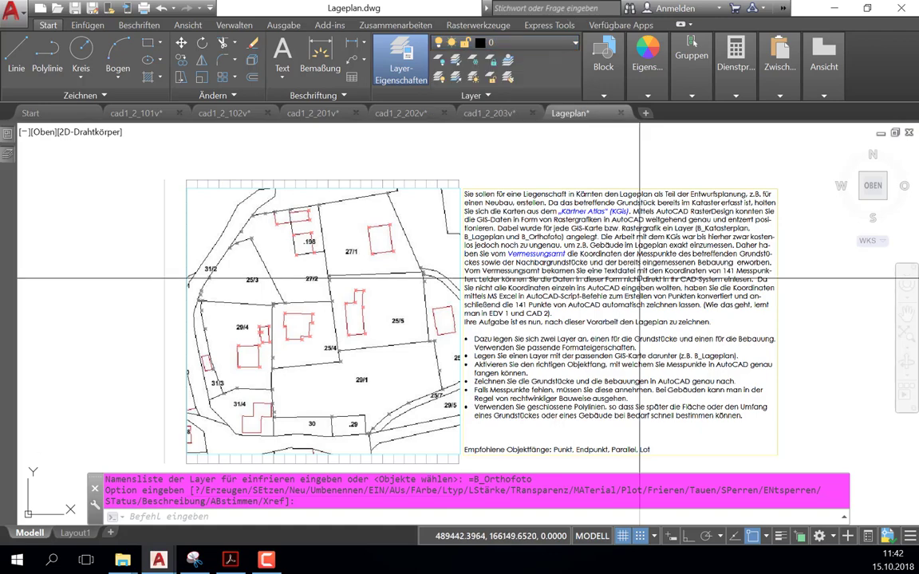
pyautogui.scroll(2, 626, 247)
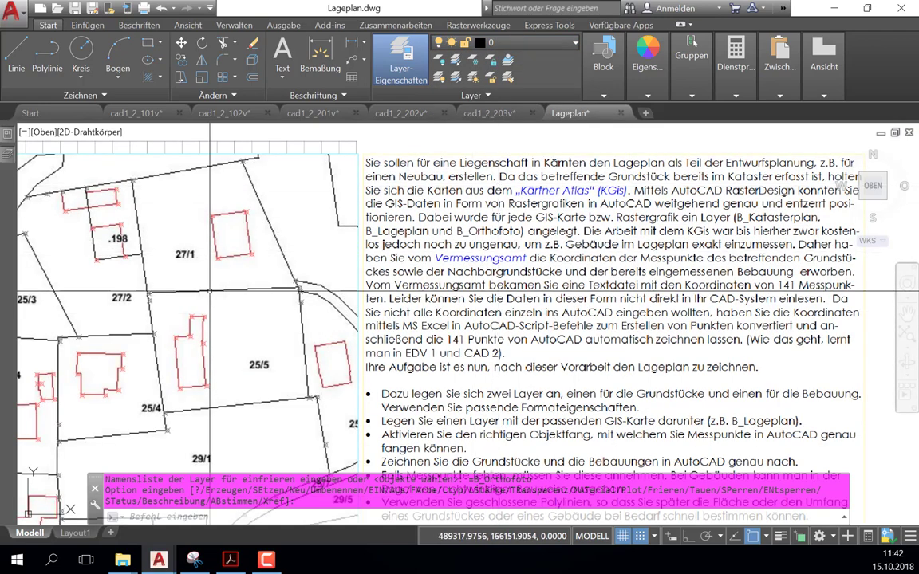
pyautogui.scroll(-2, 206, 294)
pyautogui.moveTo(207, 294); pyautogui.dragTo(323, 287, button='middle')
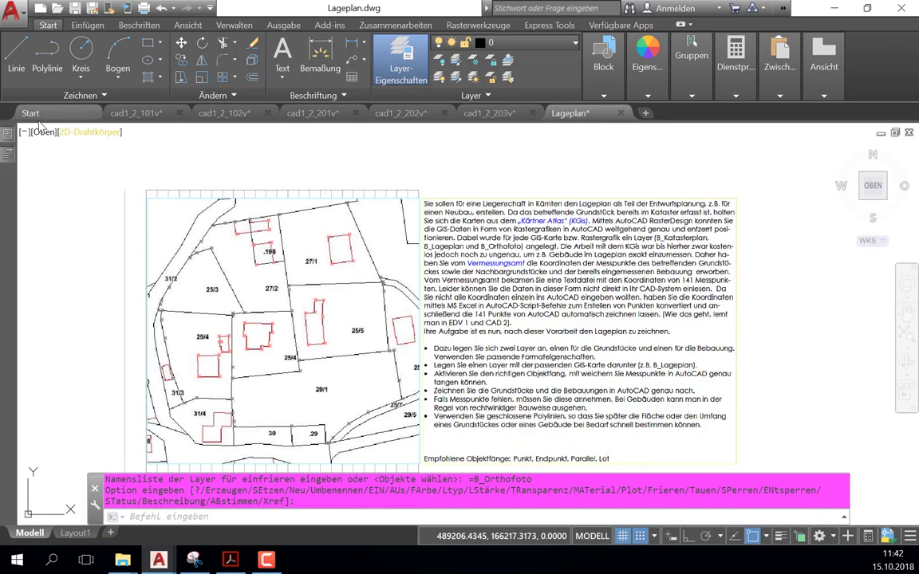
pyautogui.moveTo(7, 155)
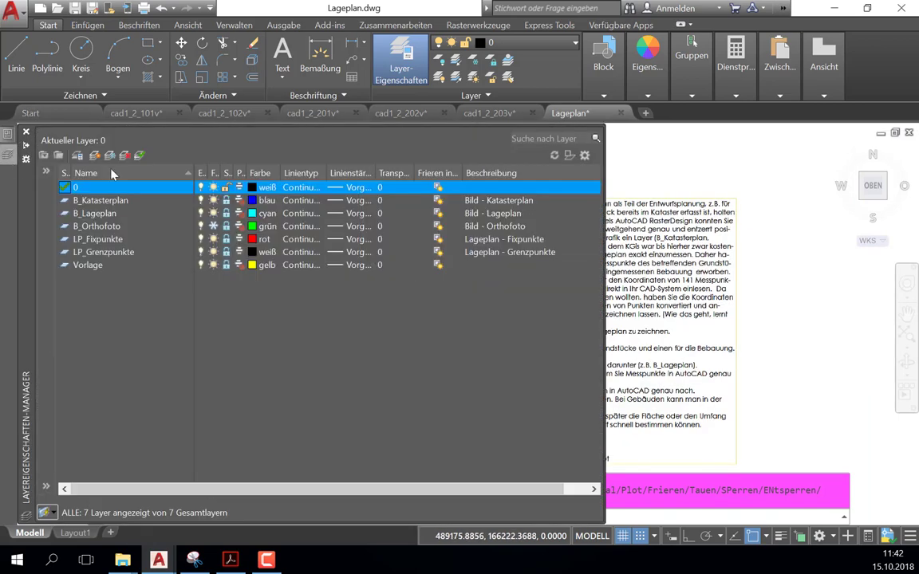
# Step: Create two new layers named Grundstuecke and Gebaeude
pyautogui.hotkey('alt', 'n')
pyautogui.write('Grundstuecke')
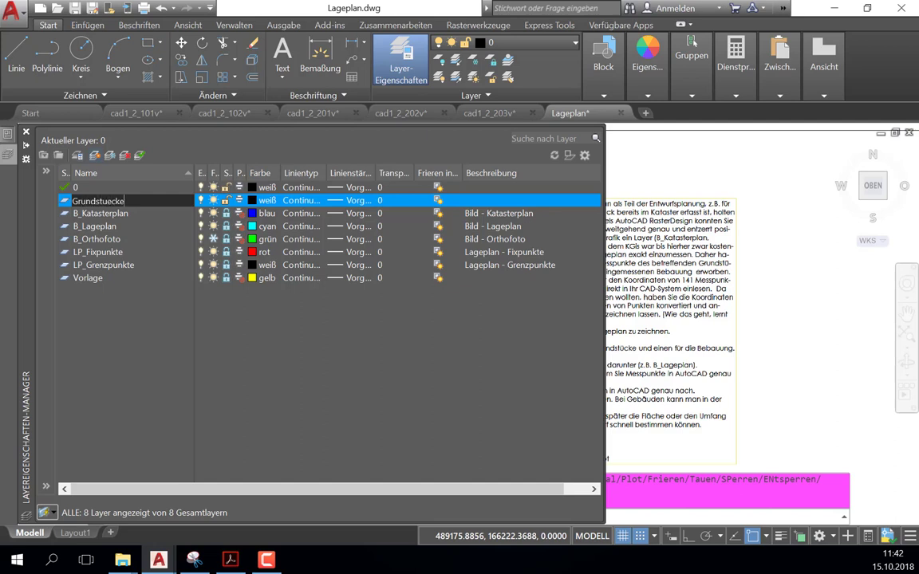
pyautogui.press('F2')
pyautogui.click(94, 156)
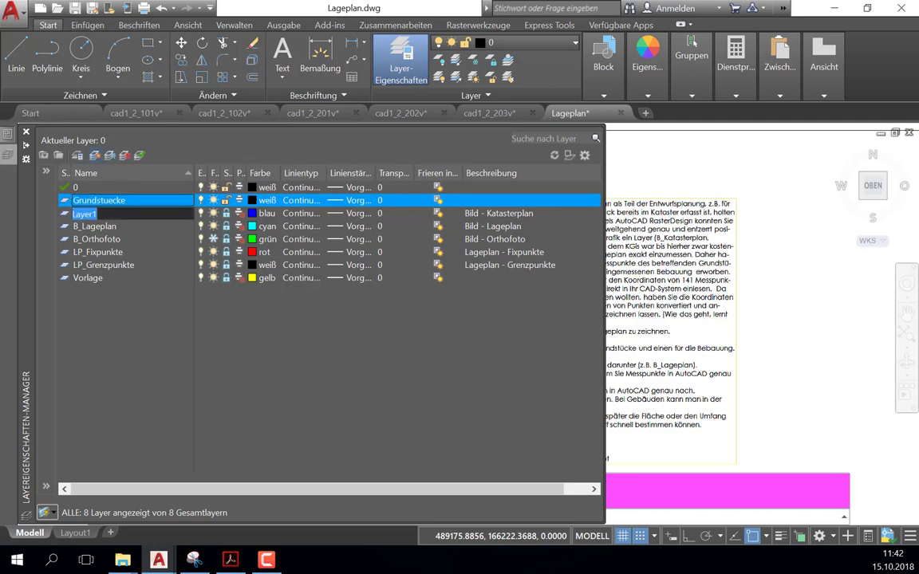
pyautogui.write('Geba')
pyautogui.write('eud')
pyautogui.press('Return')
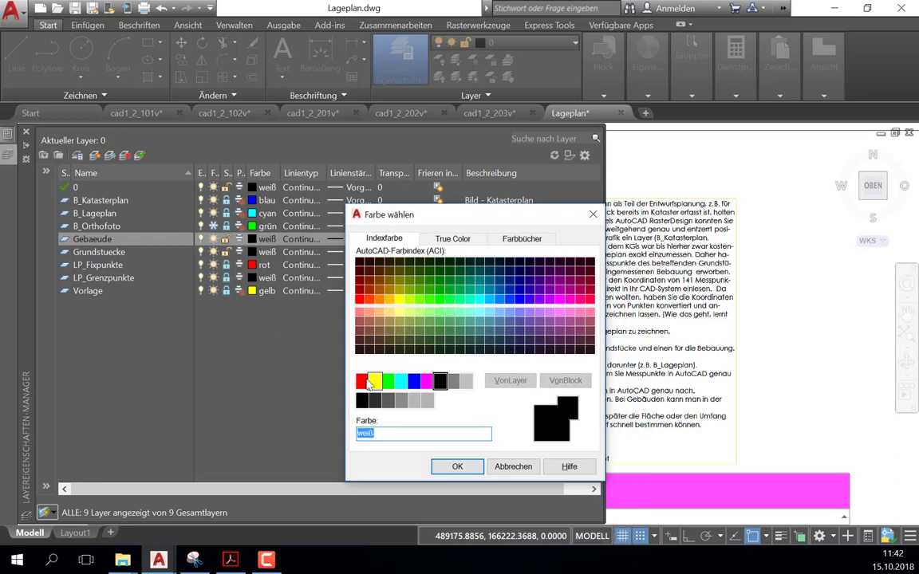
# Step: Set the Gebaeude layer colour to red
pyautogui.click(362, 382)
pyautogui.click(447, 469)
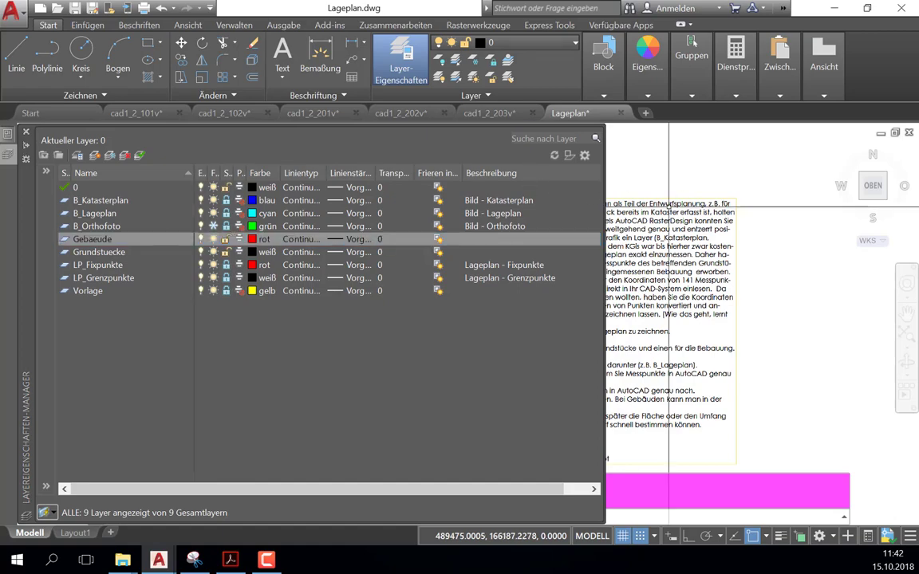
pyautogui.scroll(5, 311, 285)
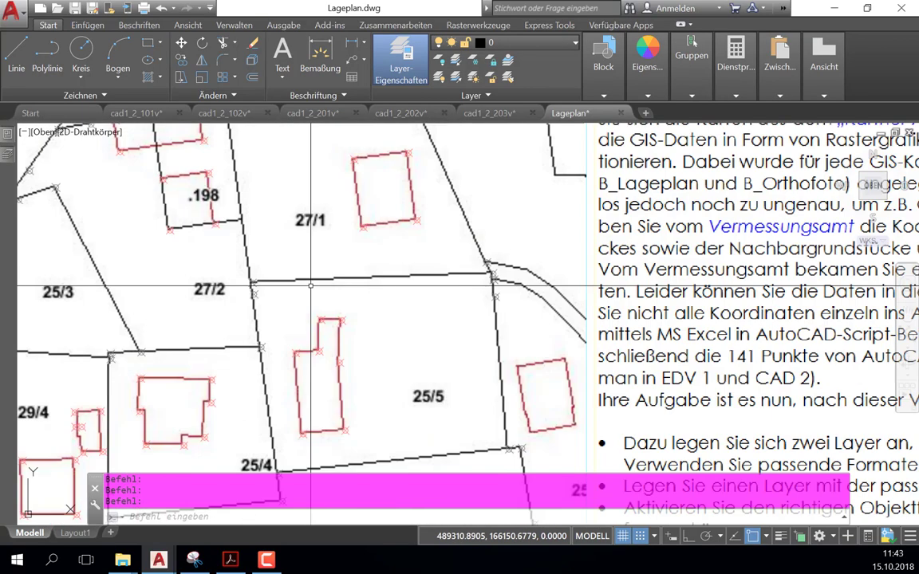
pyautogui.scroll(-5, 311, 286)
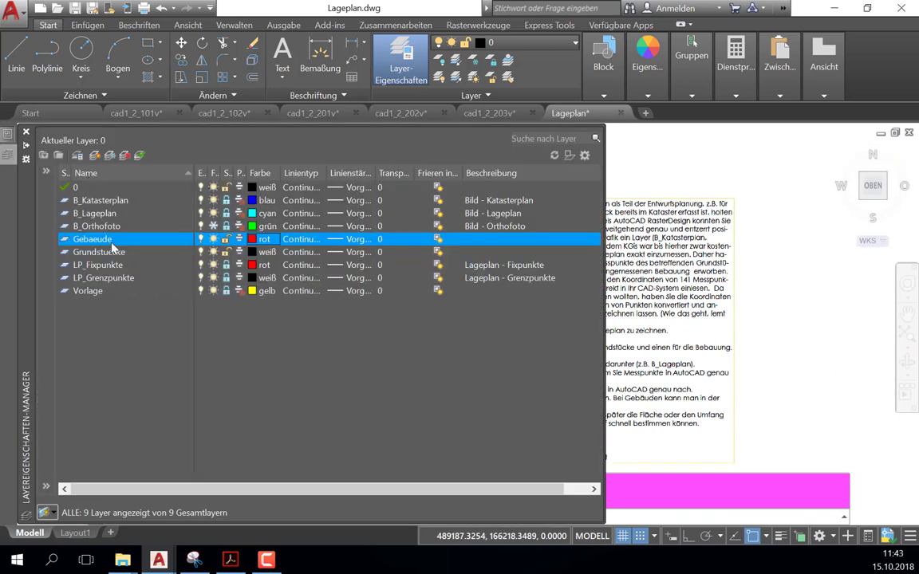
# Step: Colour Grundstuecke green, make it the current layer, and close Layer Properties Manager
pyautogui.click(265, 253)
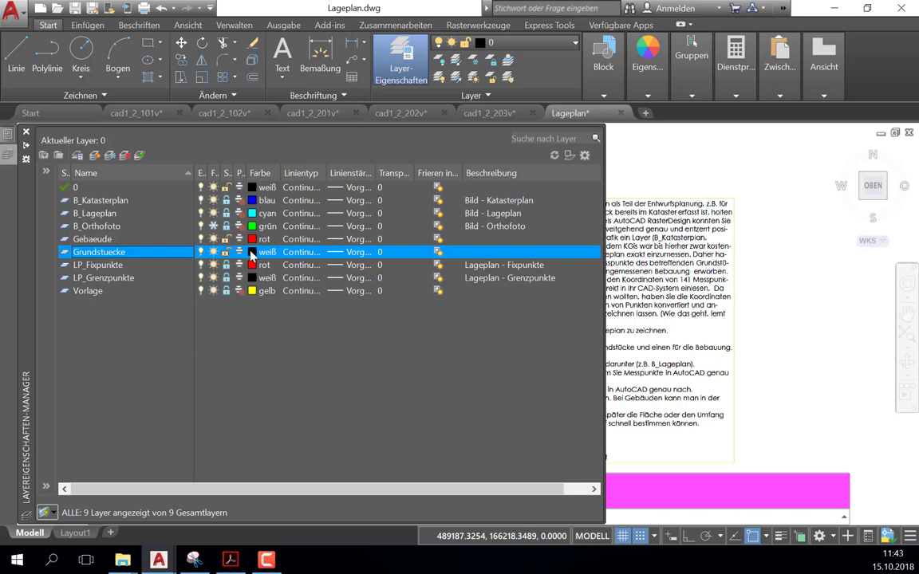
pyautogui.click(251, 253)
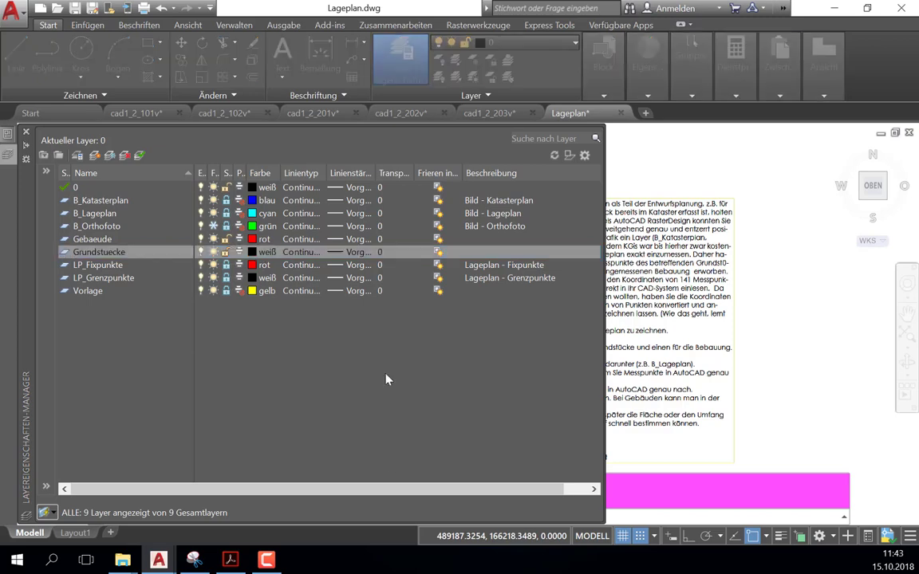
pyautogui.click(260, 250)
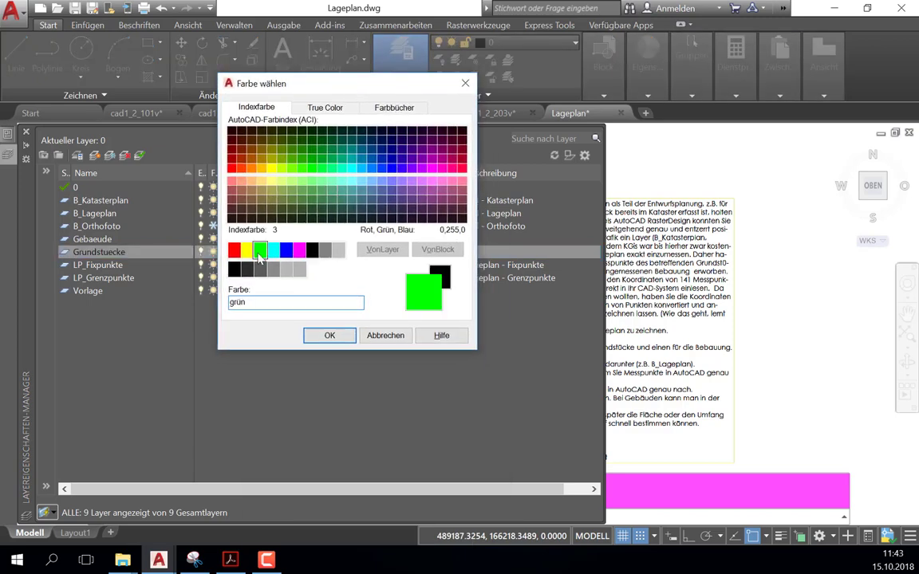
pyautogui.click(323, 337)
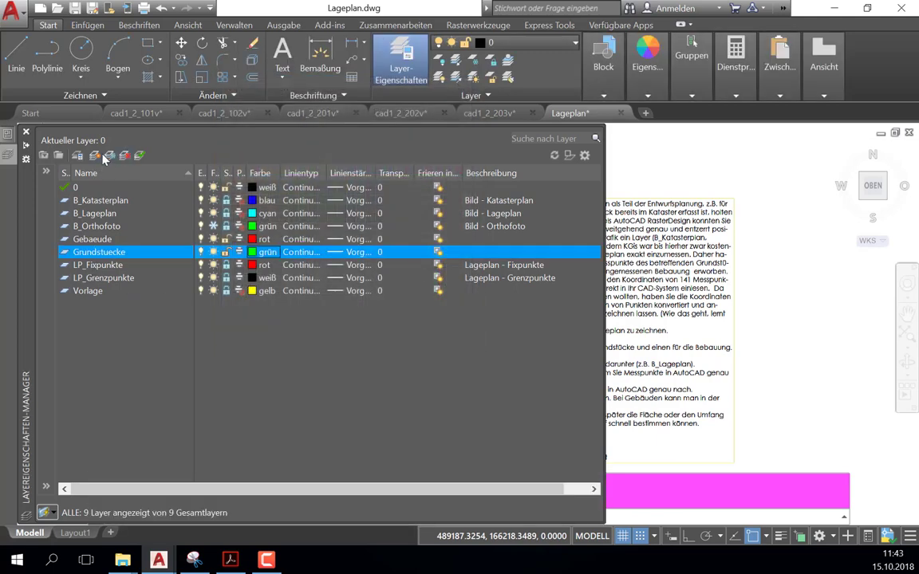
pyautogui.click(141, 156)
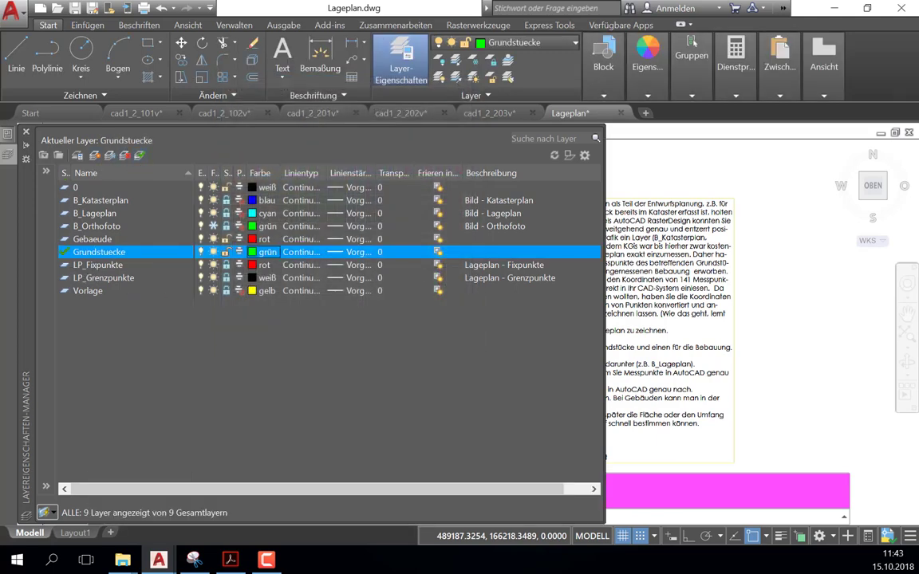
pyautogui.click(25, 131)
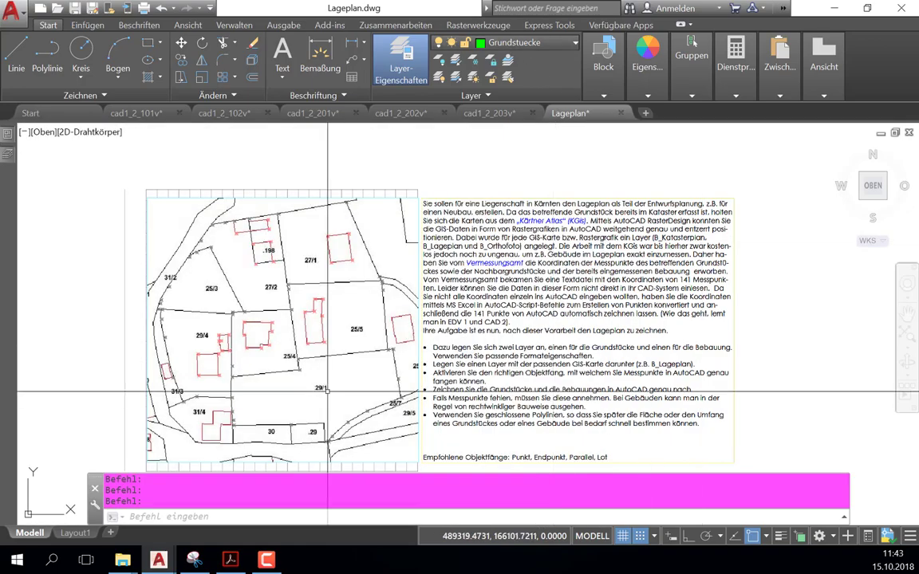
# Step: Toggle B_Lageplan and B_Katasterplan in the layer list, leaving B_Katasterplan frozen and B_Lageplan thawed
pyautogui.scroll(8, 277, 435)
pyautogui.scroll(-2, 325, 388)
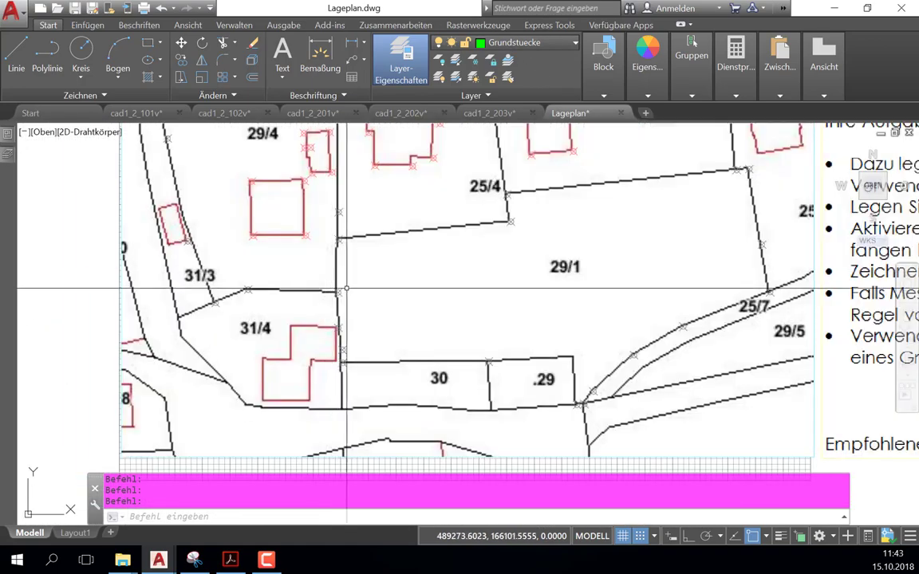
pyautogui.scroll(-2, 325, 388)
pyautogui.scroll(-2, 324, 388)
pyautogui.moveTo(325, 388); pyautogui.dragTo(314, 405, button='middle')
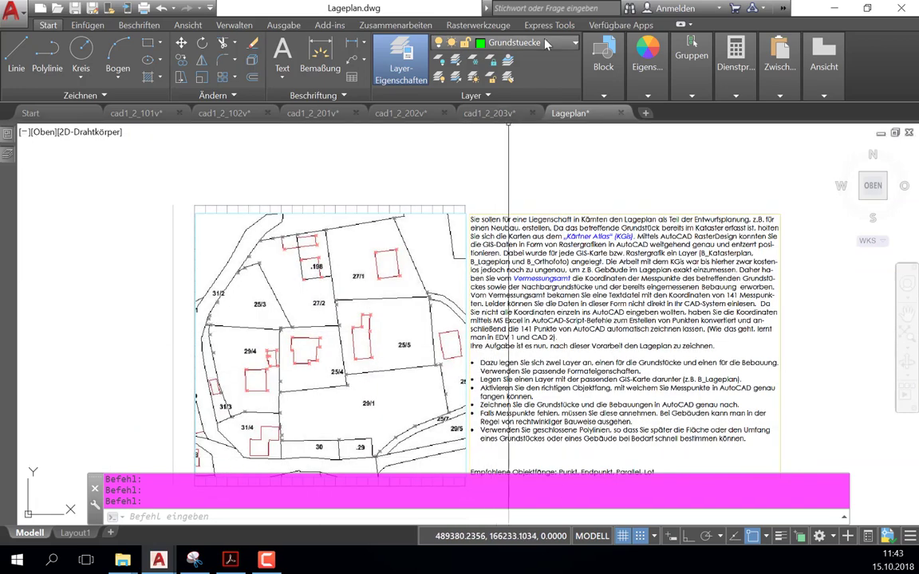
pyautogui.click(496, 42)
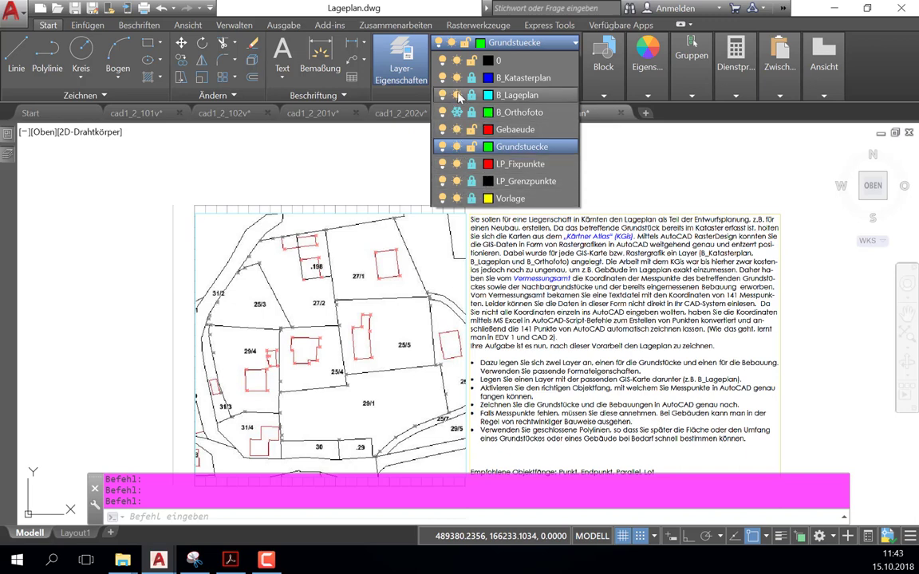
pyautogui.click(458, 95)
pyautogui.click(457, 77)
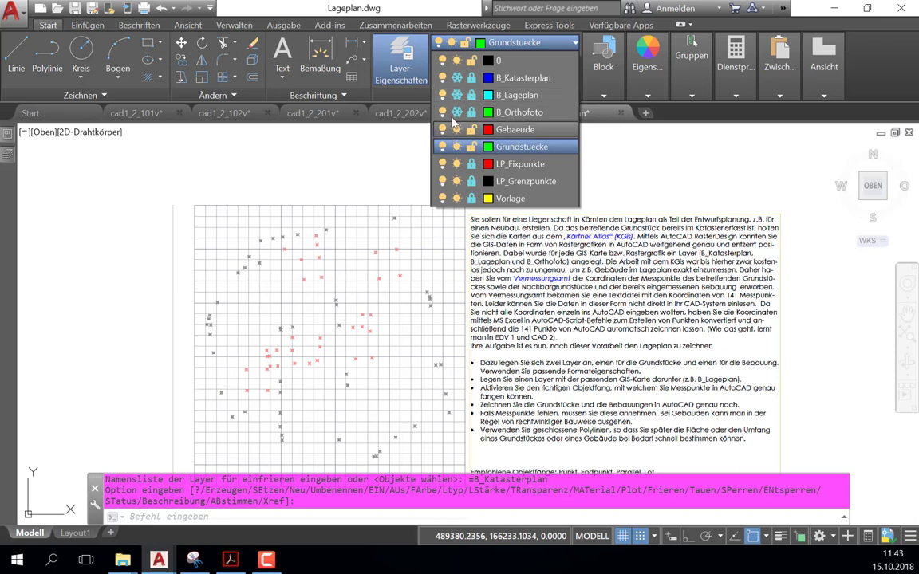
pyautogui.click(457, 79)
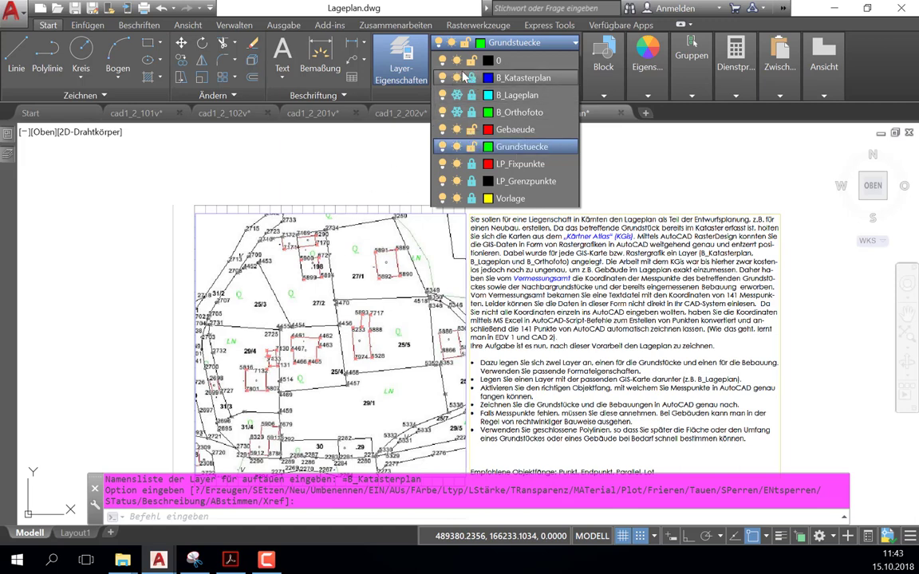
pyautogui.click(458, 78)
pyautogui.click(457, 95)
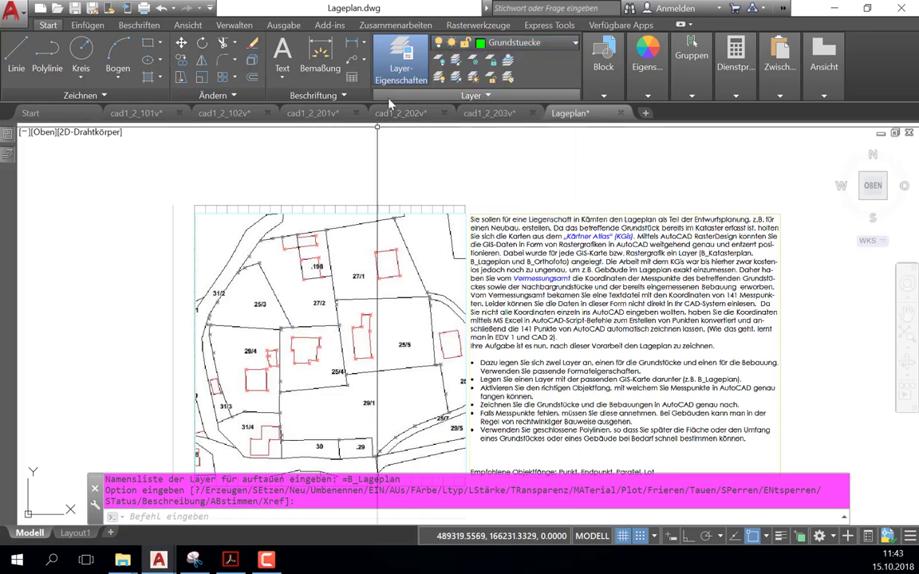
# Step: Open Objektfang-Einstellungen from the status-bar Object Snap button to pick Endpunkt, Punkt and Lot
pyautogui.scroll(5, 314, 360)
pyautogui.scroll(2, 315, 361)
pyautogui.scroll(-5, 314, 361)
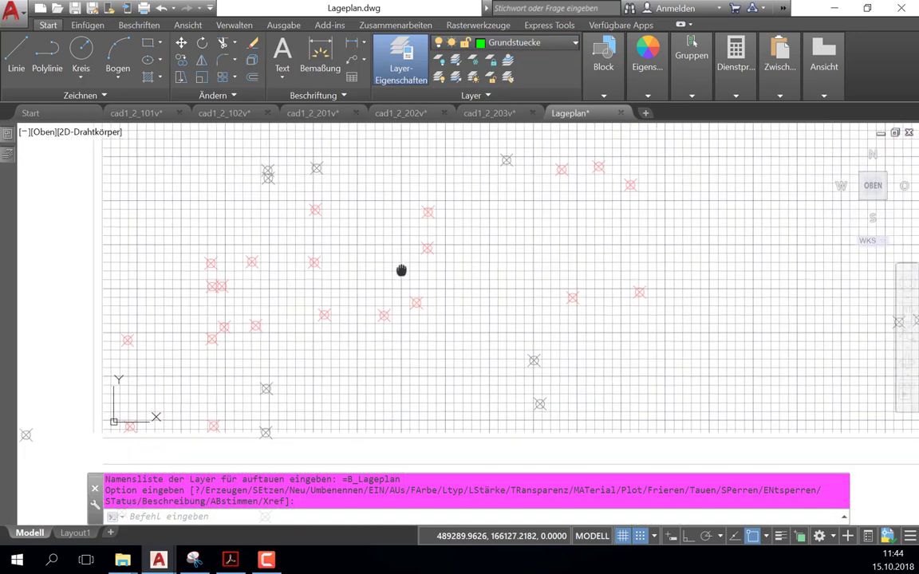
pyautogui.scroll(5, 303, 373)
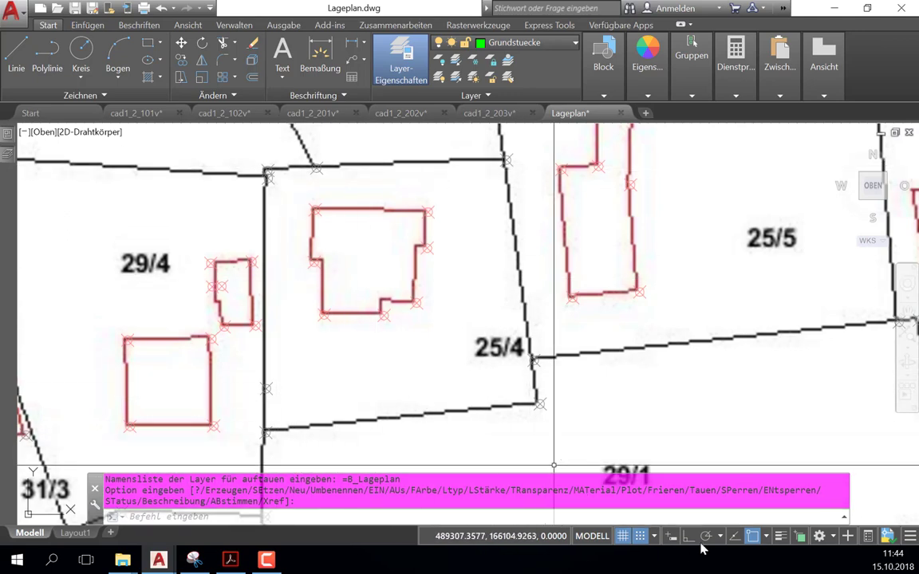
pyautogui.keyDown('shift'); pyautogui.rightClick(669, 231); pyautogui.keyUp('shift')
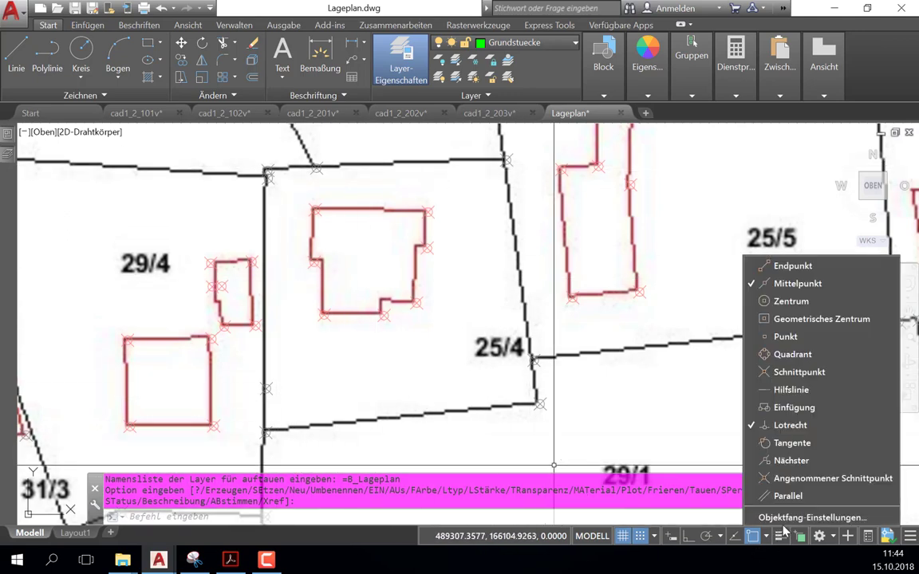
pyautogui.click(674, 465)
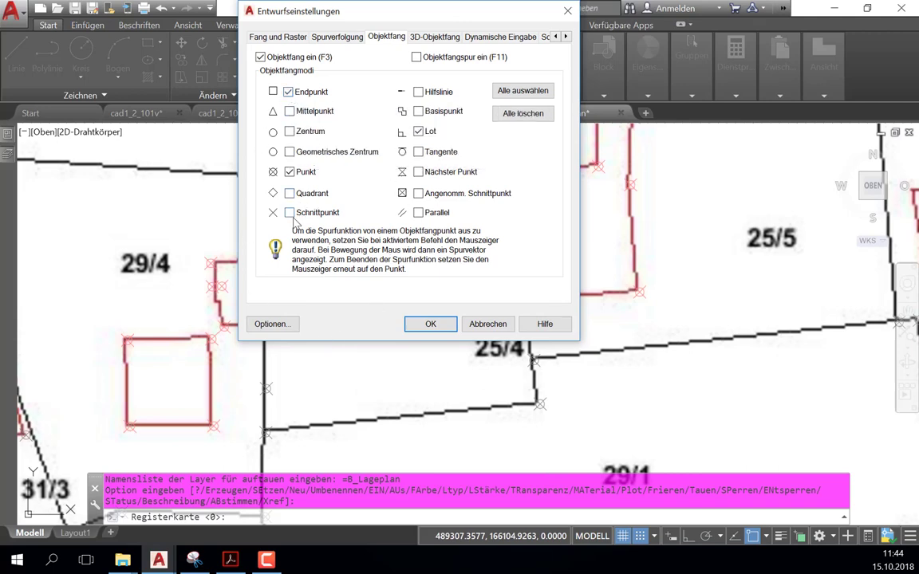
# Step: Apply the snap settings and start a polyline at parcel 25/4's lower-left corner with grid snap off
pyautogui.click(430, 324)
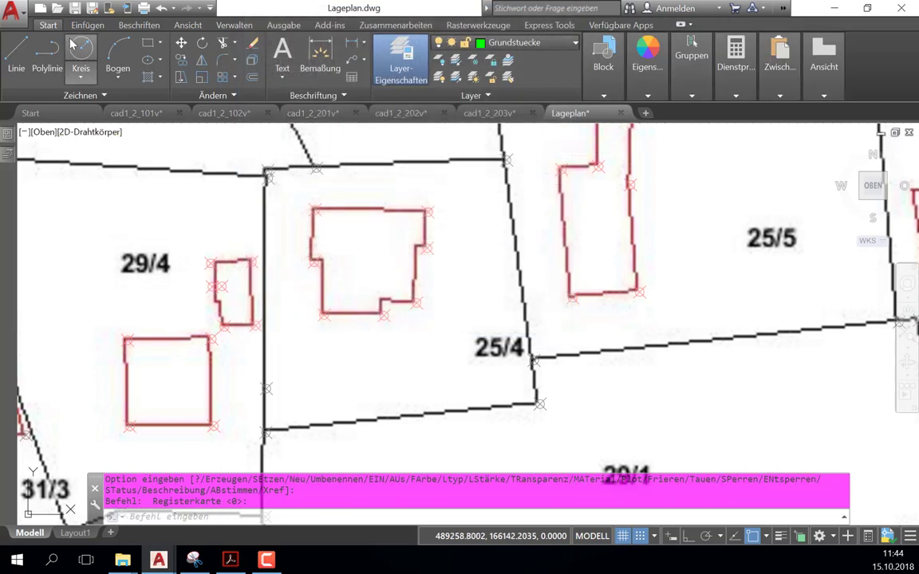
pyautogui.click(47, 56)
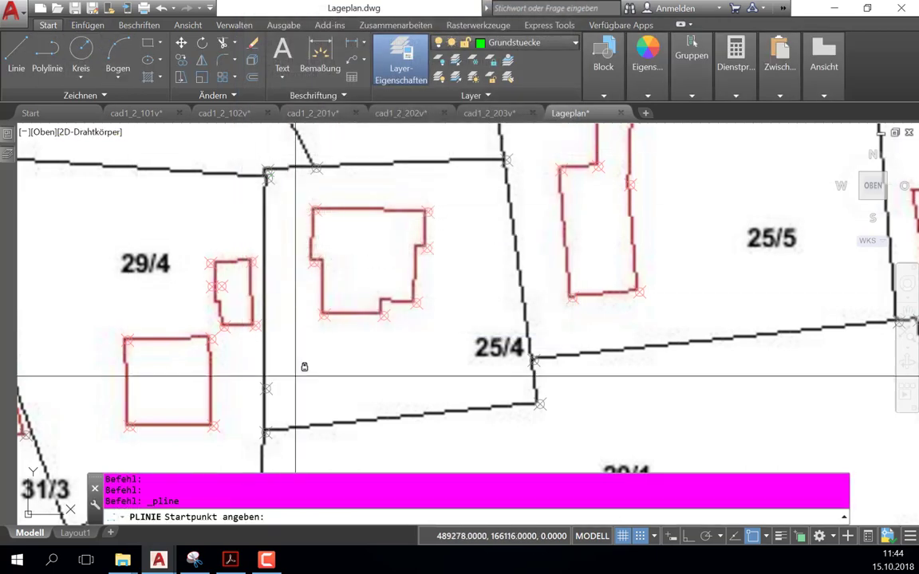
pyautogui.scroll(4, 259, 472)
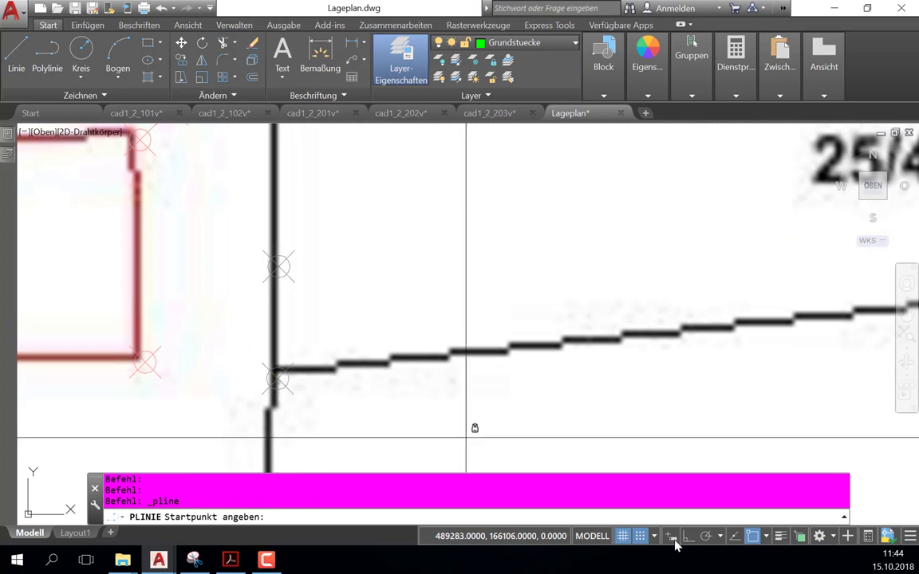
pyautogui.press('F9')
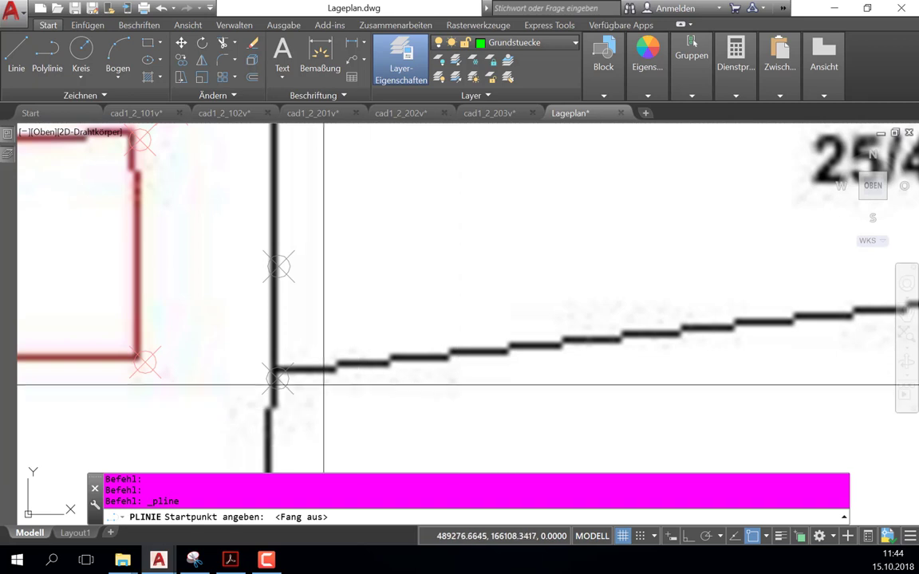
pyautogui.click(279, 377)
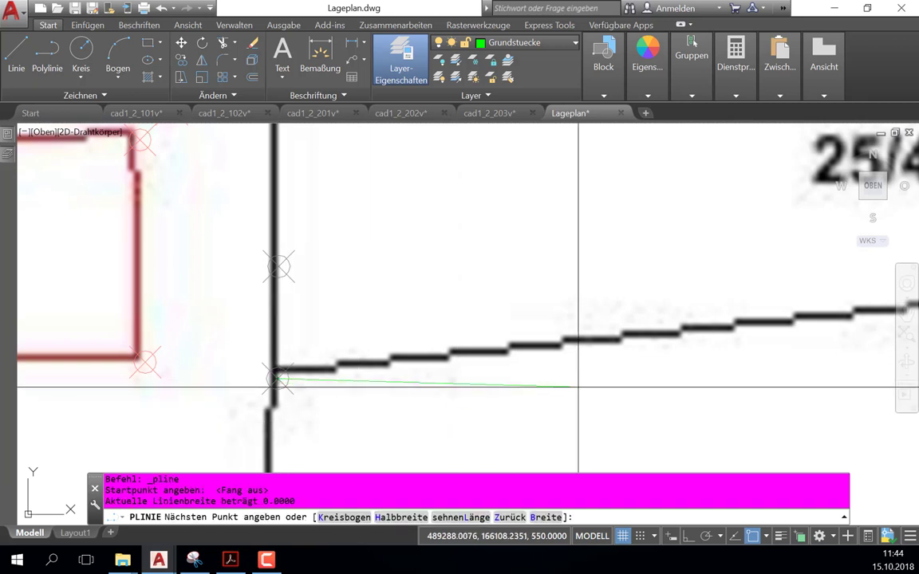
# Step: Continue the outline to the lower-right corner and the bend beside the 25/4 label
pyautogui.scroll(4, 339, 391)
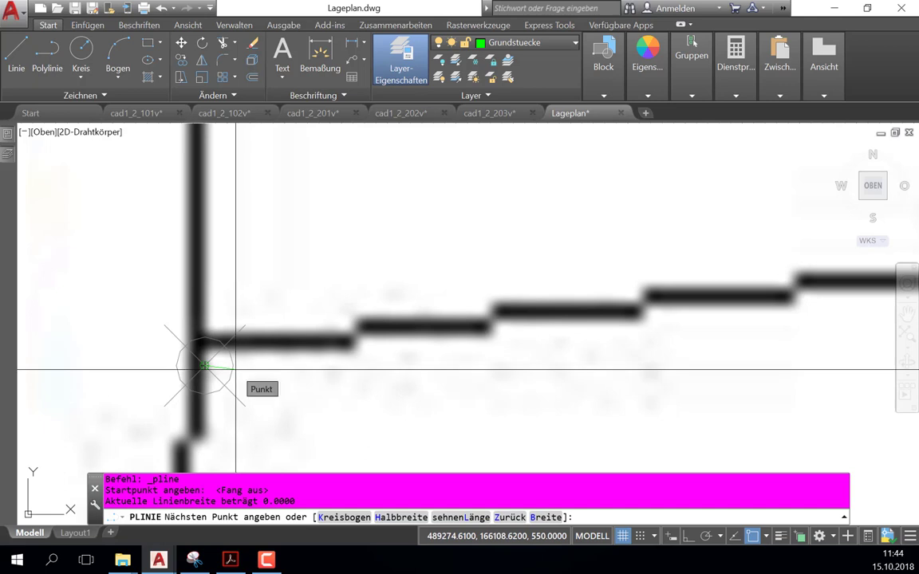
pyautogui.scroll(-2, 295, 371)
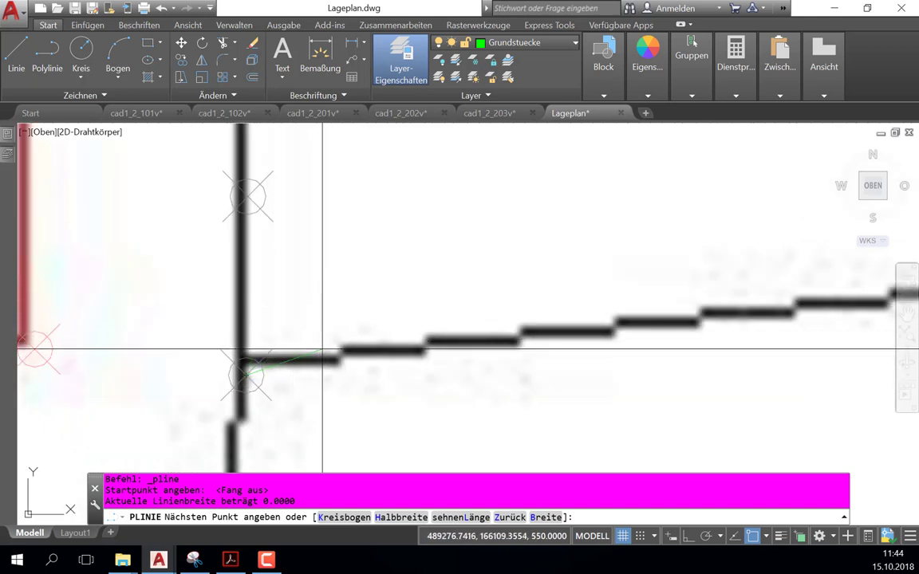
pyautogui.scroll(-2, 322, 349)
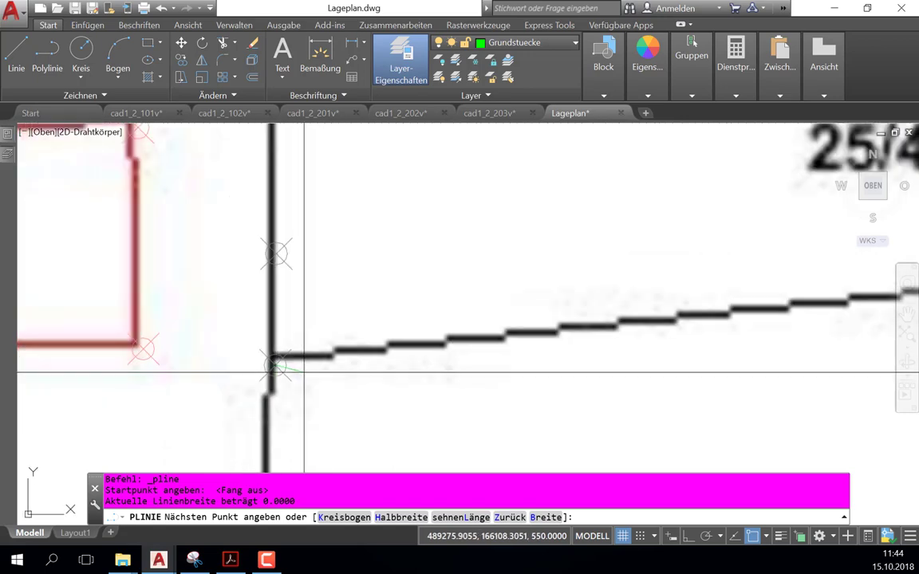
pyautogui.scroll(-3, 275, 351)
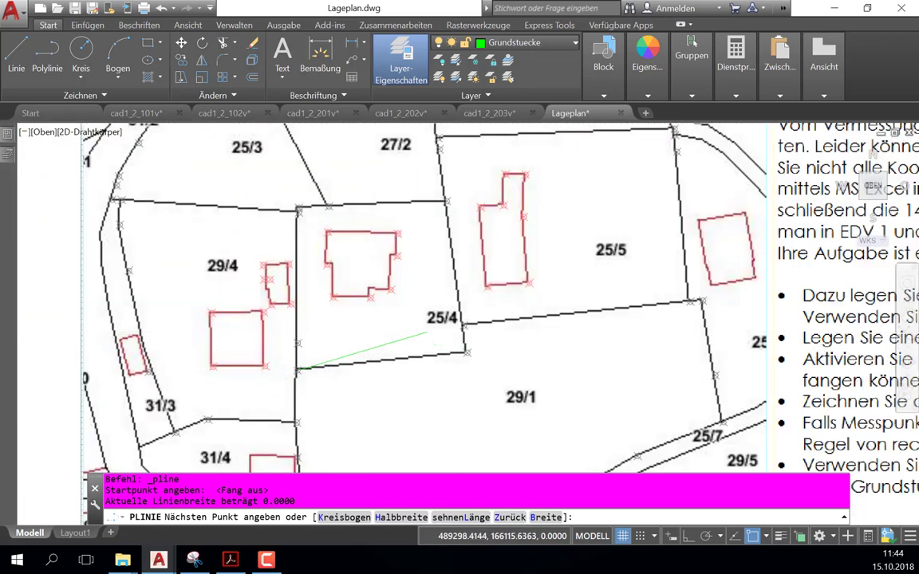
pyautogui.scroll(6, 433, 342)
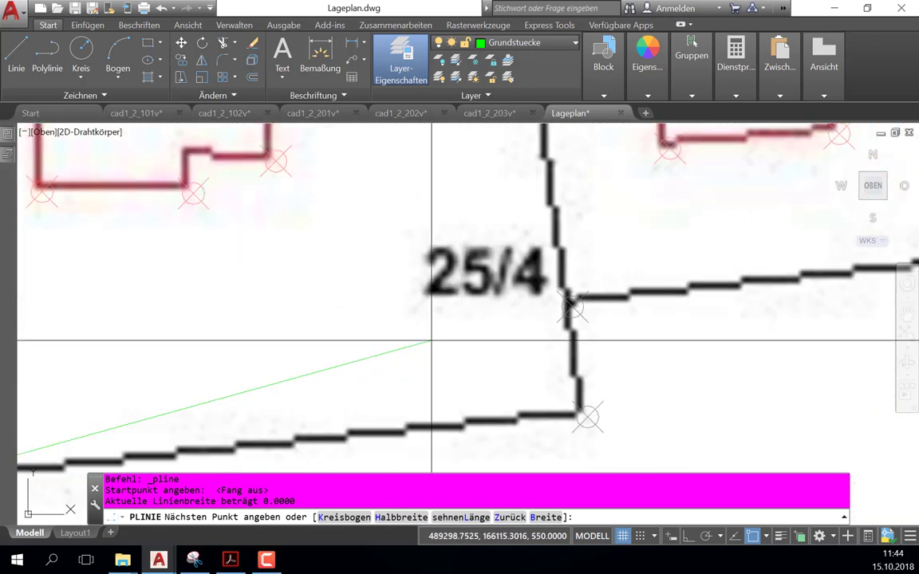
pyautogui.click(585, 415)
pyautogui.click(569, 308)
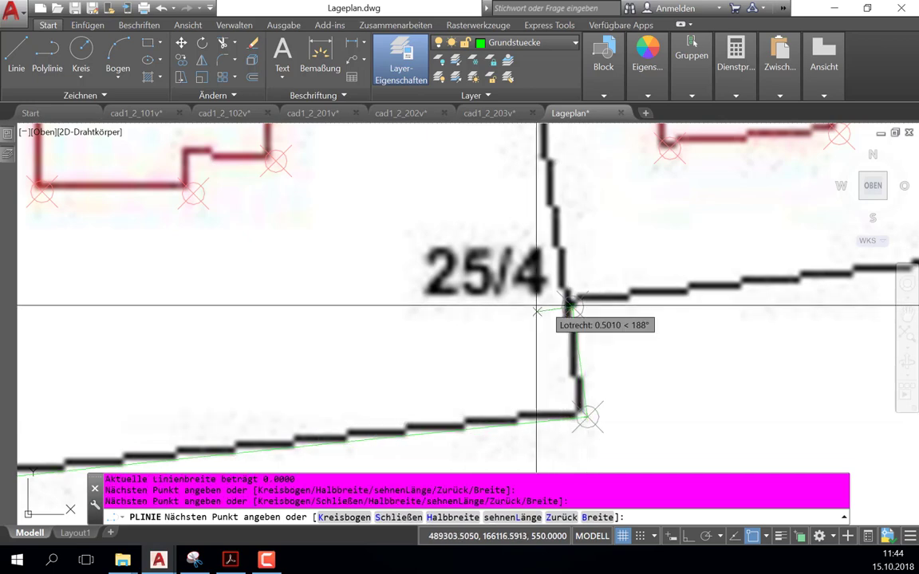
# Step: Add vertices at the upper-right corner, the diagonal's meeting point, and the upper-left corner
pyautogui.scroll(-5, 558, 310)
pyautogui.scroll(-2, 464, 250)
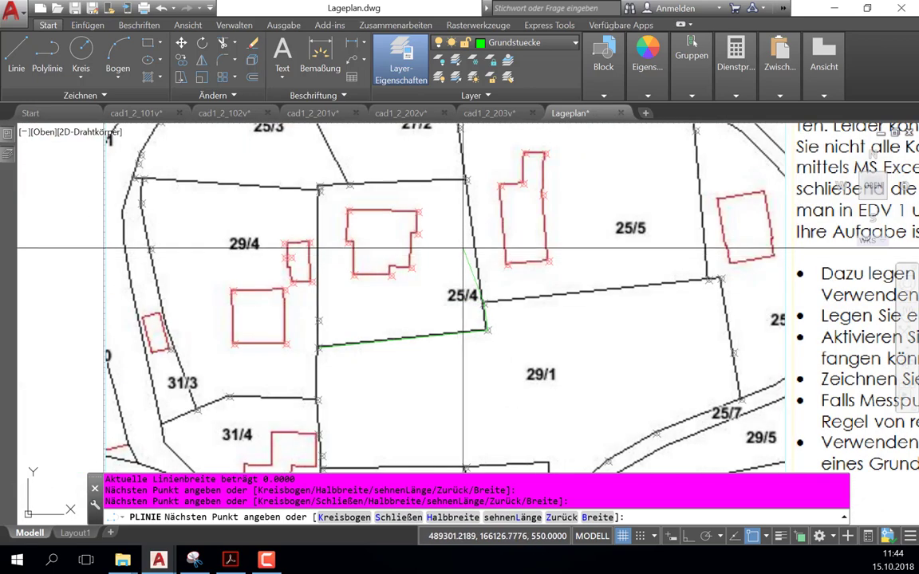
pyautogui.click(467, 181)
pyautogui.scroll(3, 320, 190)
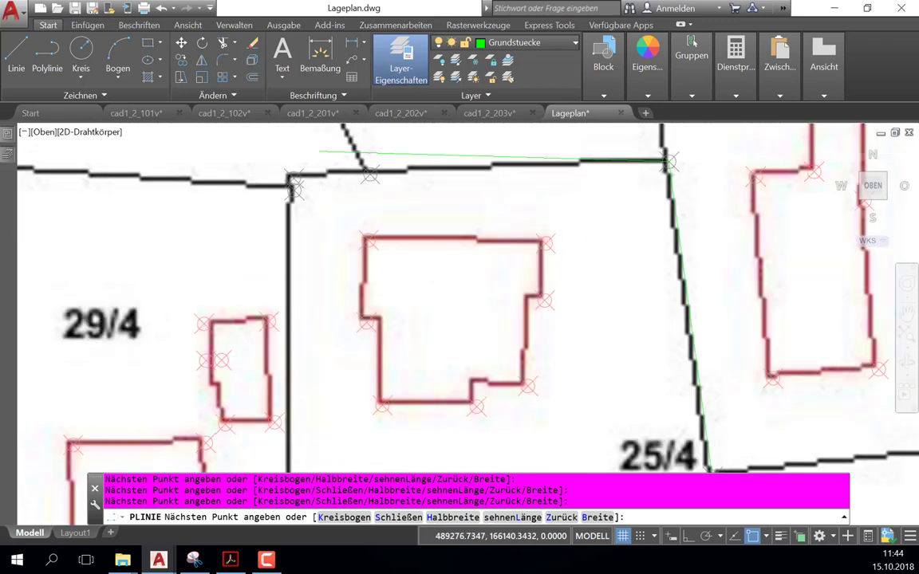
pyautogui.scroll(3, 421, 154)
pyautogui.scroll(2, 507, 236)
pyautogui.click(526, 240)
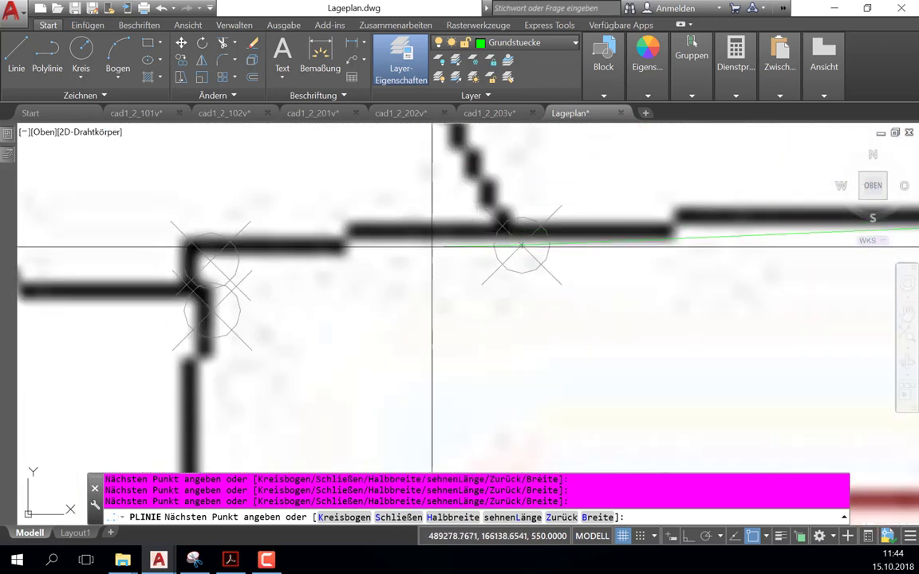
pyautogui.scroll(-3, 400, 335)
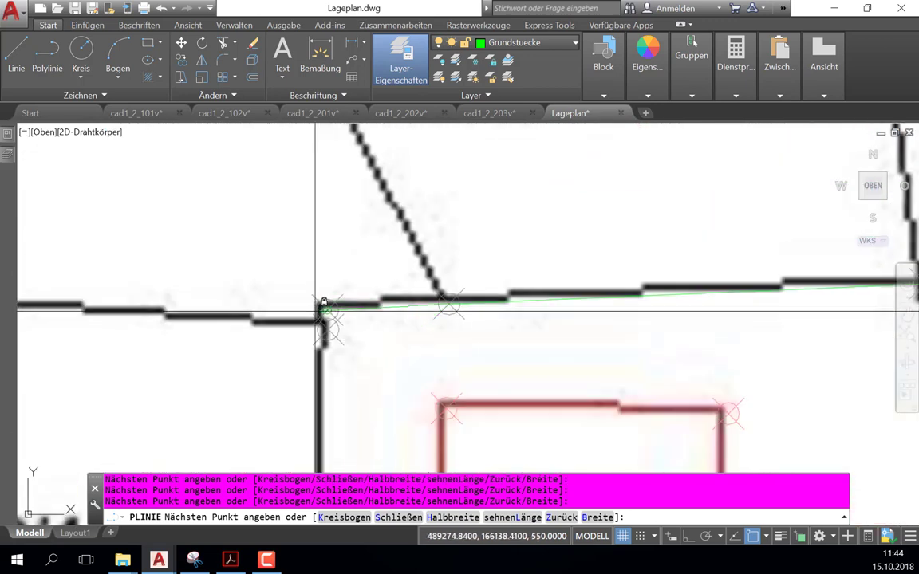
pyautogui.scroll(4, 319, 310)
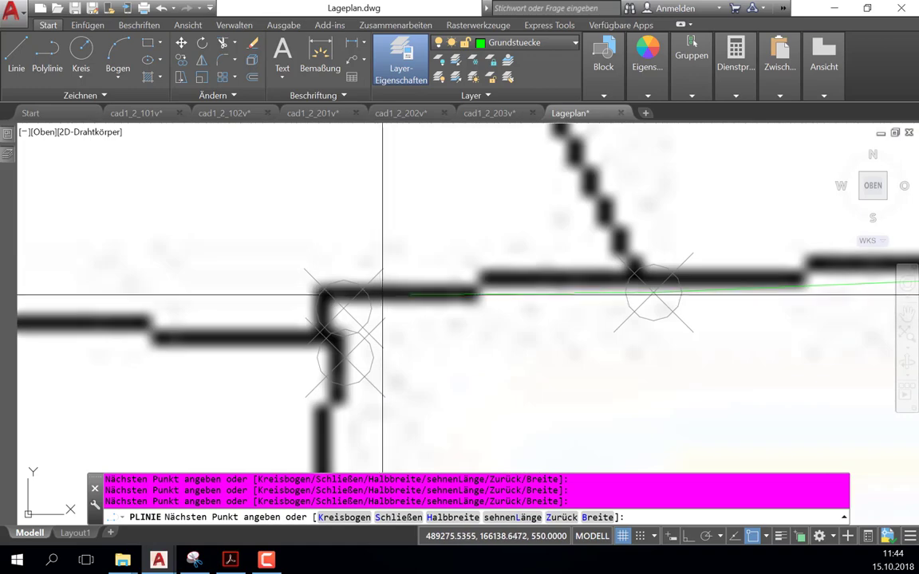
pyautogui.click(344, 359)
# Step: Turn on lineweight display, return the outline to its starting corner, and end the polyline
pyautogui.click(781, 536)
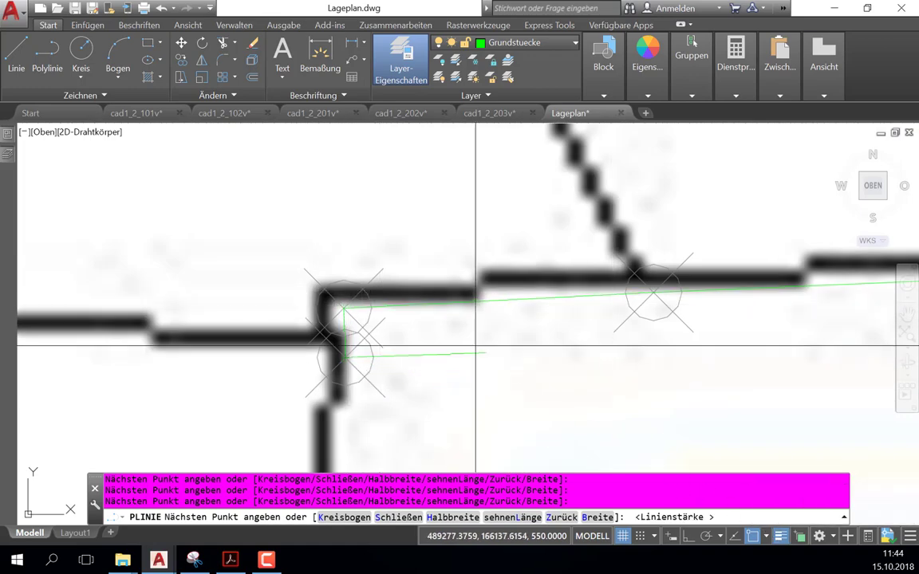
pyautogui.scroll(-3, 431, 319)
pyautogui.moveTo(417, 412); pyautogui.dragTo(394, 181, button='middle')
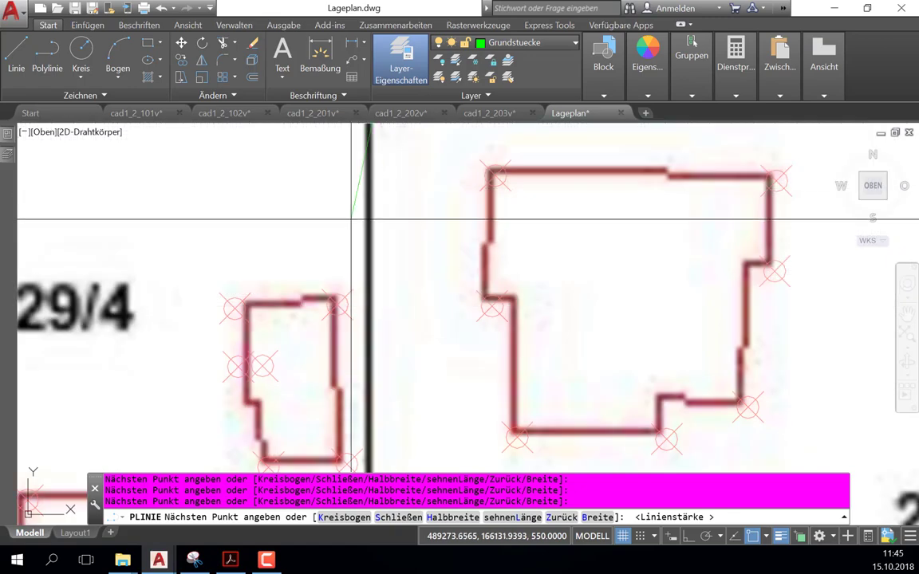
pyautogui.scroll(-4, 454, 409)
pyautogui.scroll(3, 447, 403)
pyautogui.scroll(5, 427, 349)
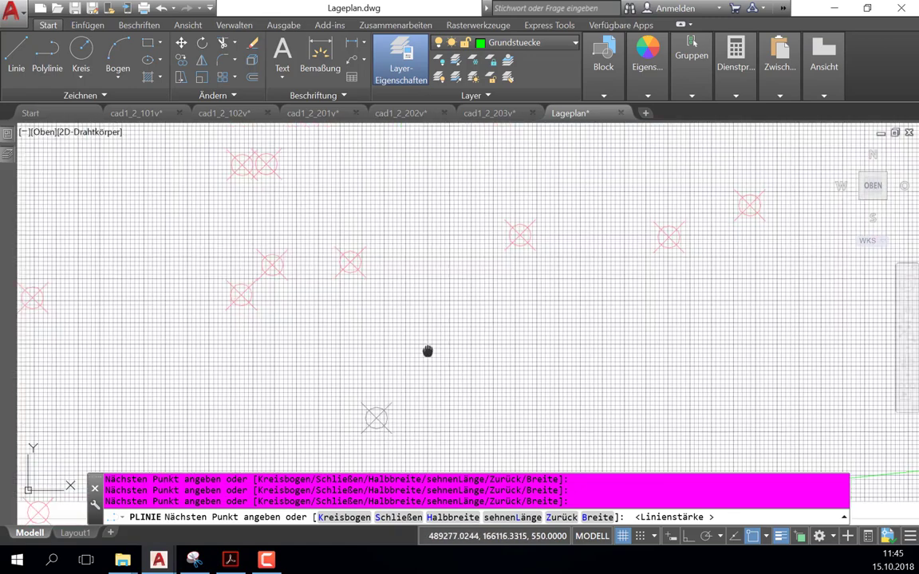
pyautogui.scroll(-5, 375, 311)
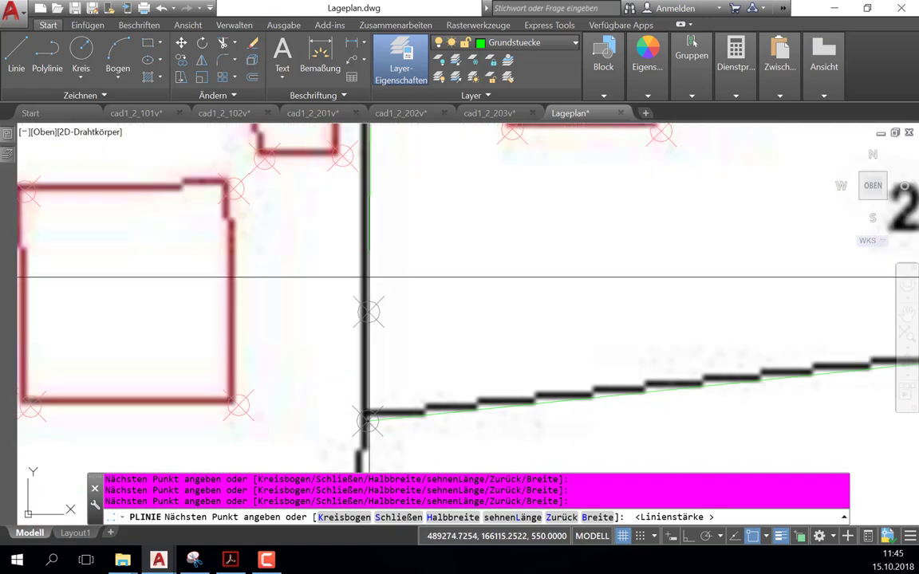
pyautogui.click(368, 421)
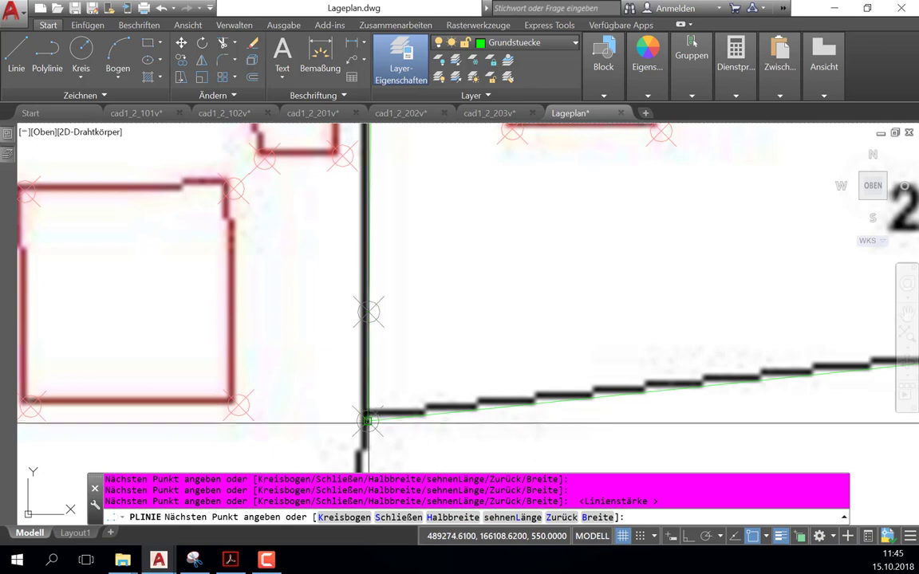
pyautogui.press('Escape')
pyautogui.press('Escape')
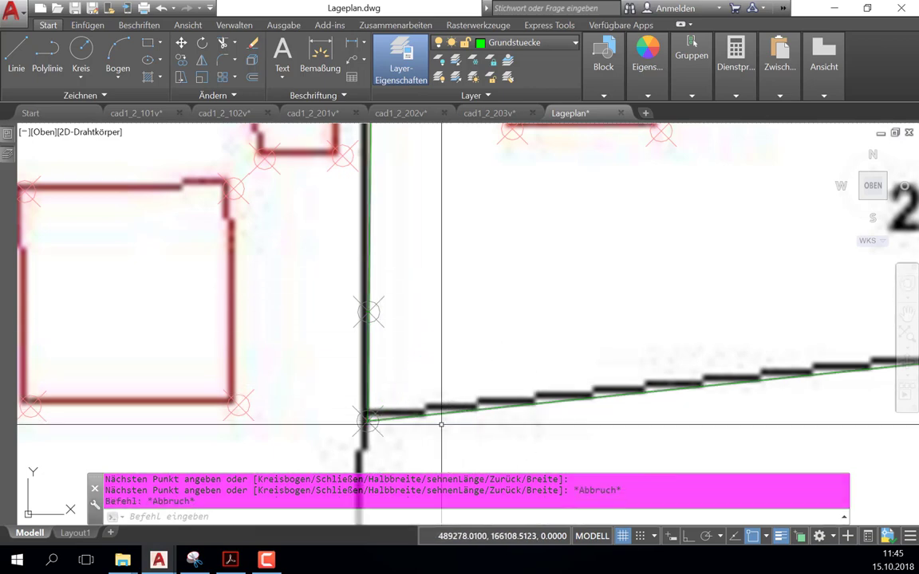
# Step: Set the Grundstuecke layer lineweight to 0.20 mm
pyautogui.click(368, 364)
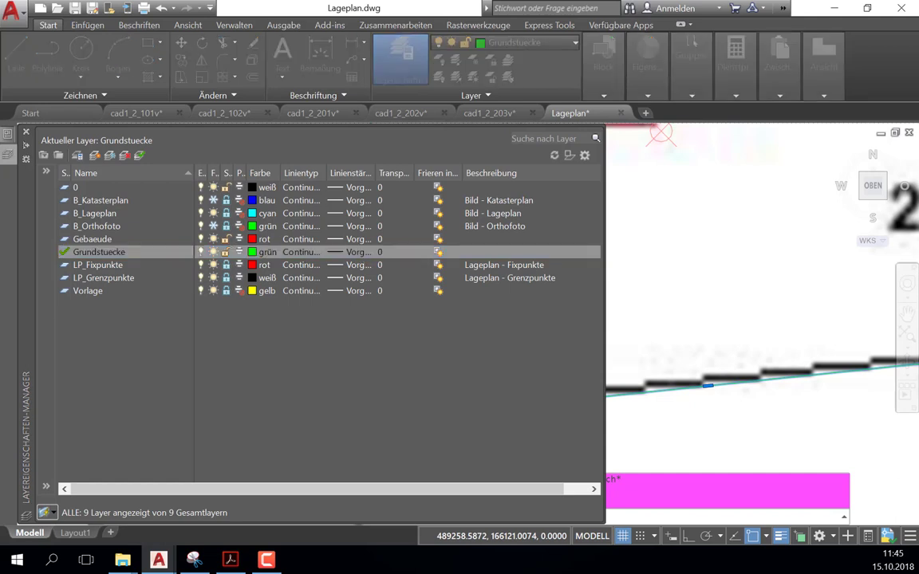
pyautogui.click(351, 252)
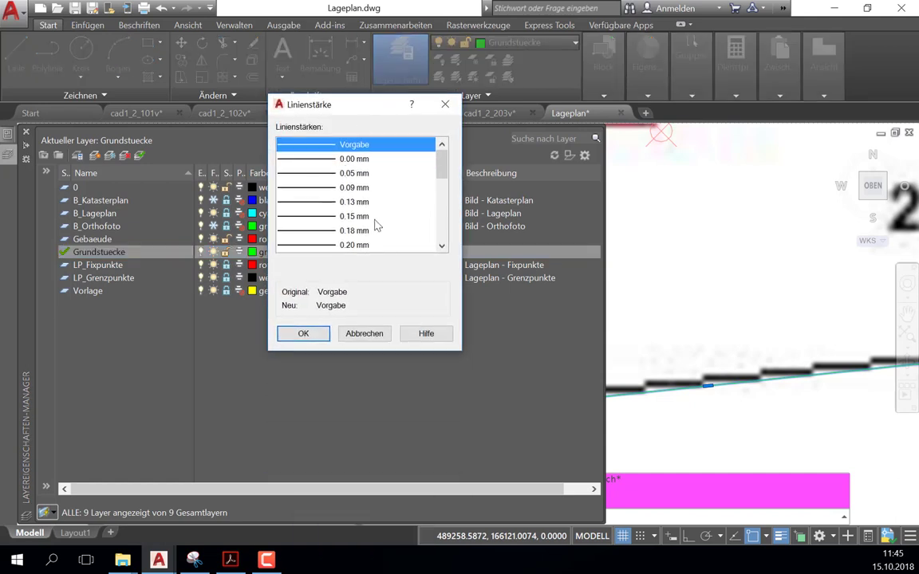
pyautogui.scroll(-1, 355, 212)
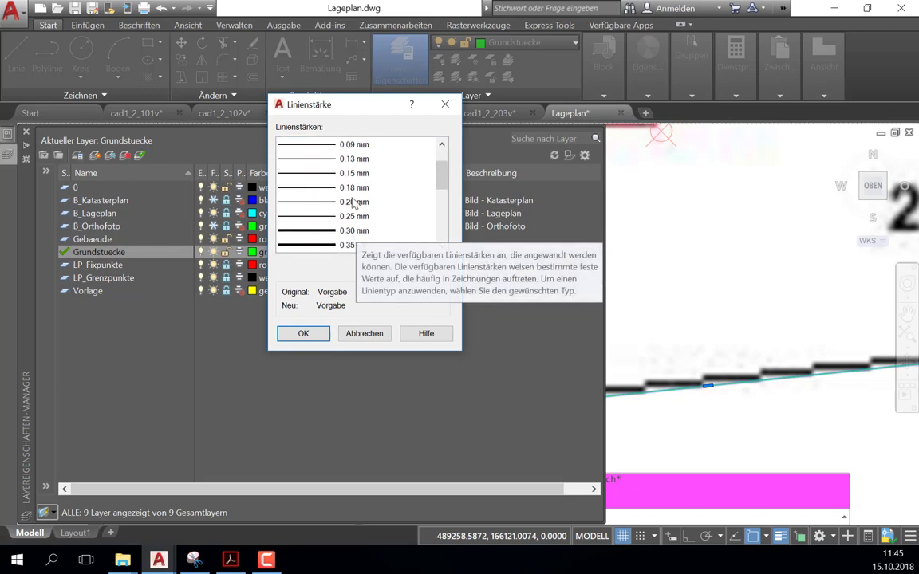
pyautogui.click(351, 202)
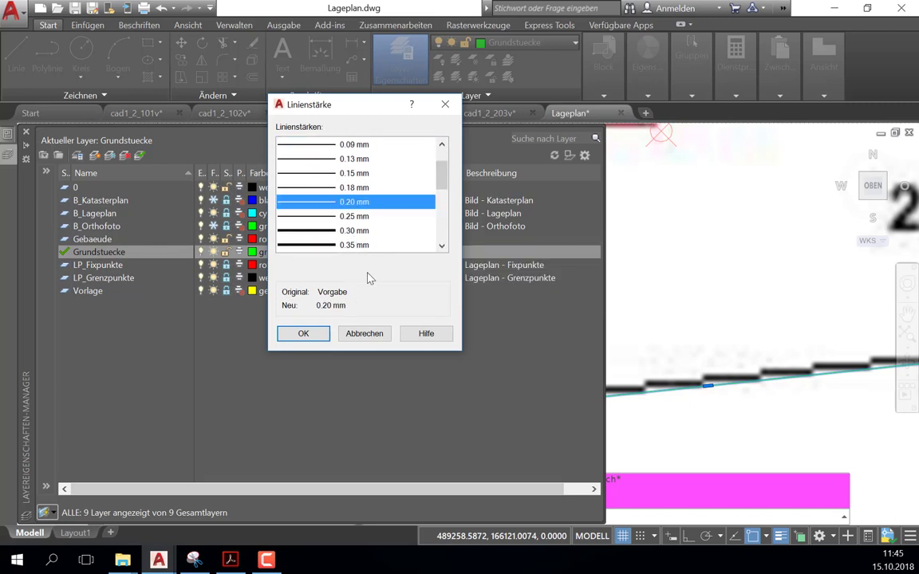
pyautogui.click(303, 334)
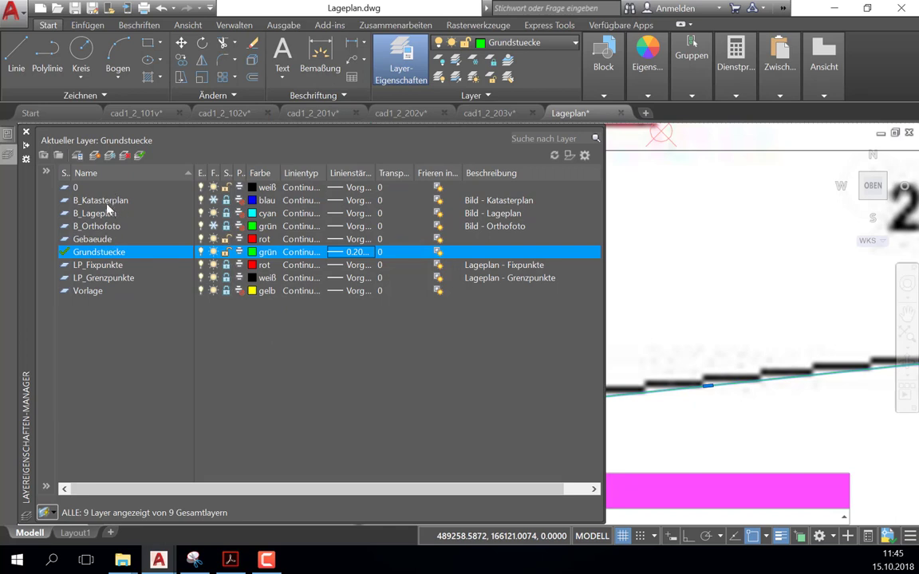
# Step: Set the Gebaeude layer lineweight to 0.18 mm
pyautogui.click(186, 240)
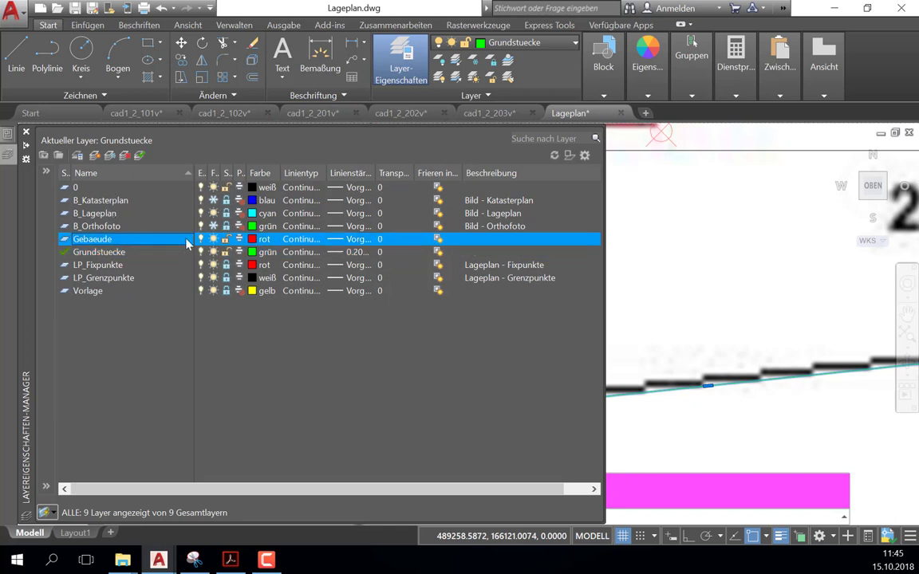
pyautogui.click(348, 240)
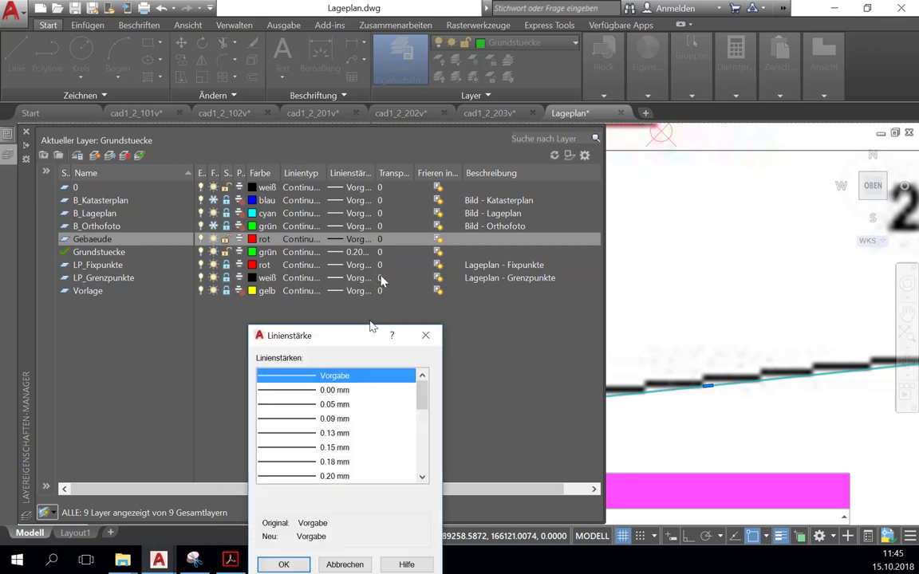
pyautogui.scroll(-1, 359, 287)
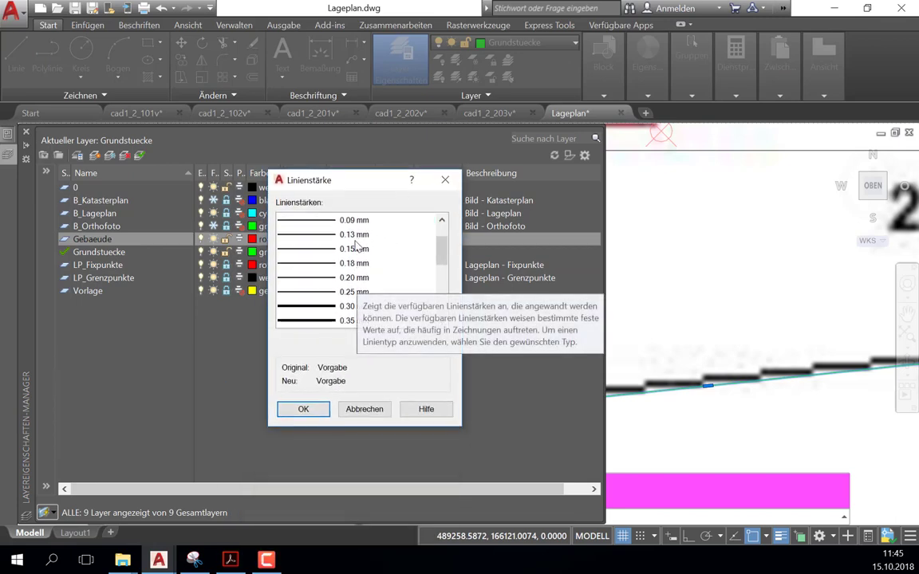
pyautogui.click(352, 264)
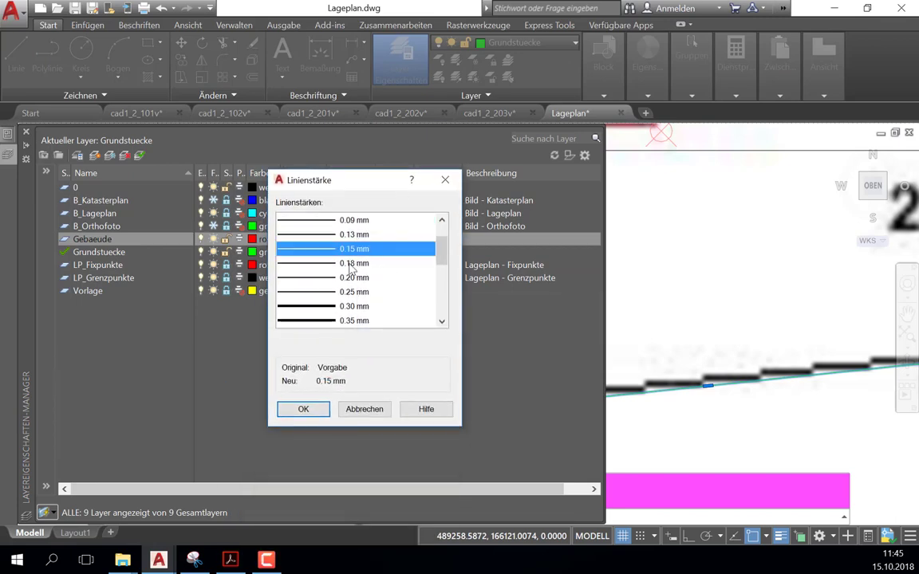
pyautogui.click(303, 409)
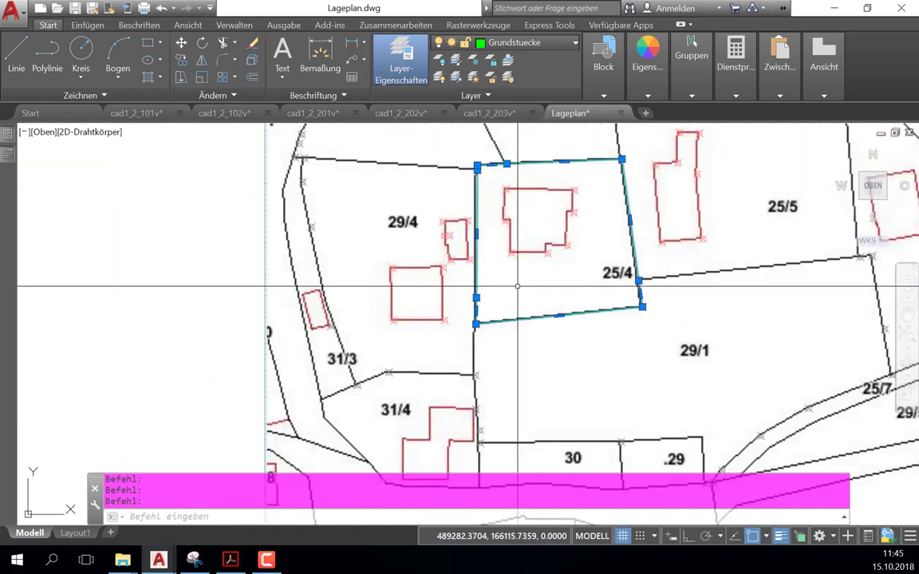
# Step: Turn on the LWT lineweight display and check the parcel 25/4 boundary's properties
pyautogui.press('Escape')
pyautogui.press('Escape')
pyautogui.scroll(5, 647, 294)
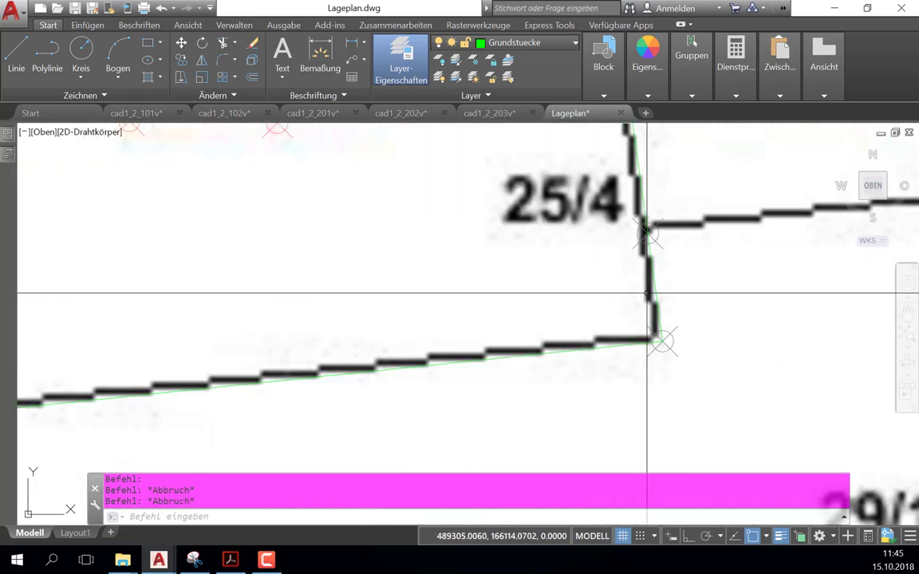
pyautogui.click(786, 540)
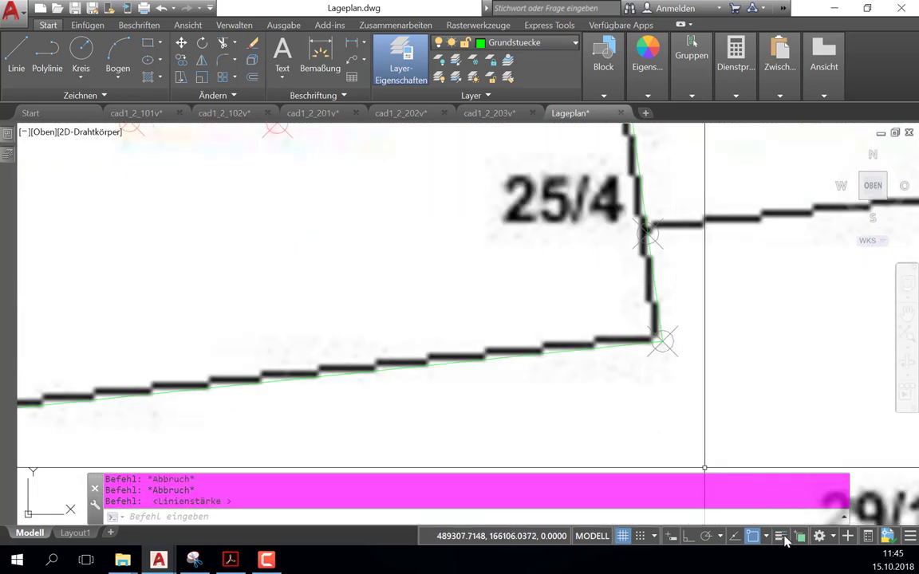
pyautogui.click(654, 273)
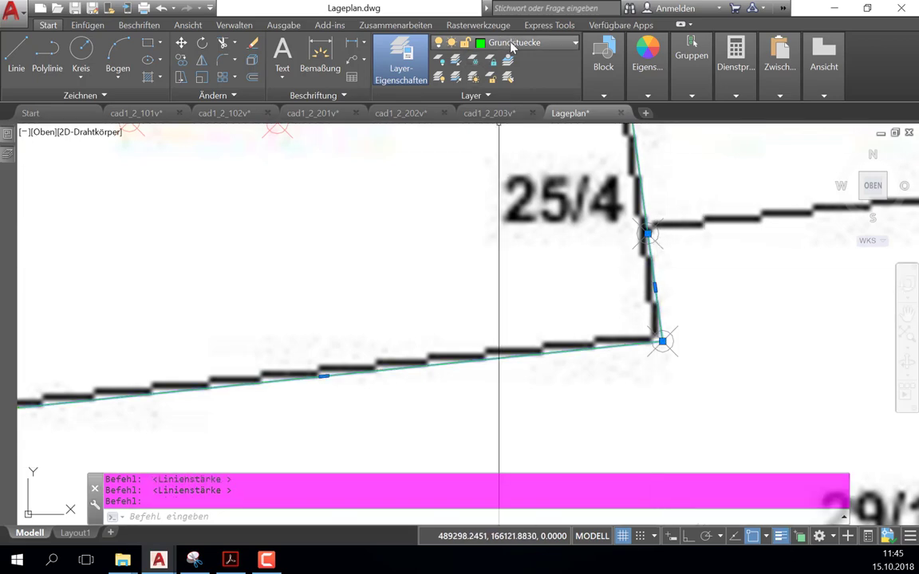
pyautogui.click(648, 94)
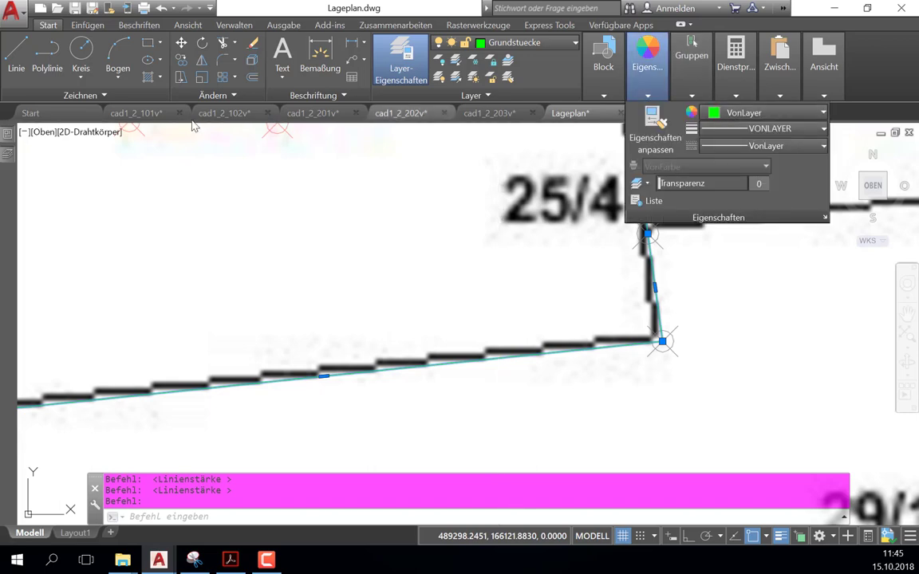
pyautogui.press('Escape')
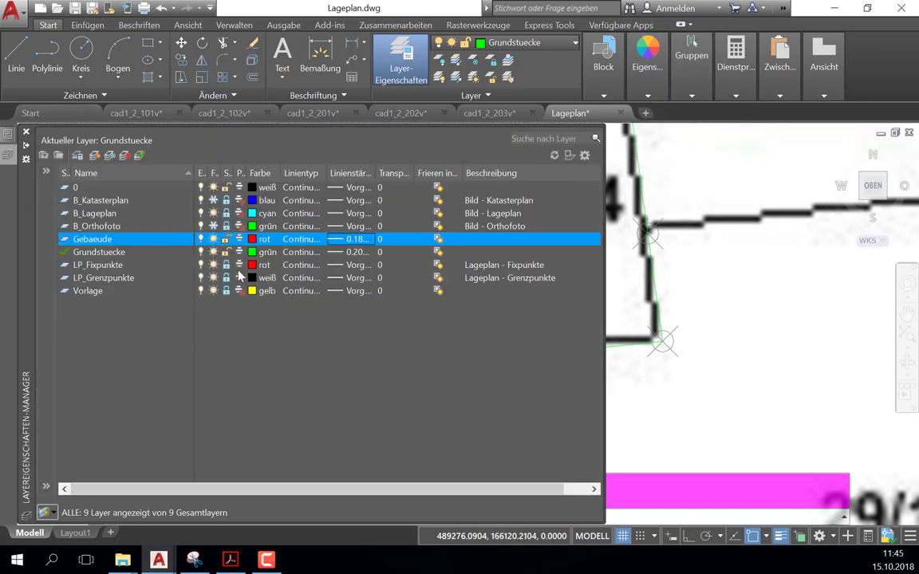
# Step: Change the Grundstuecke layer lineweight to 0.60 mm
pyautogui.click(348, 254)
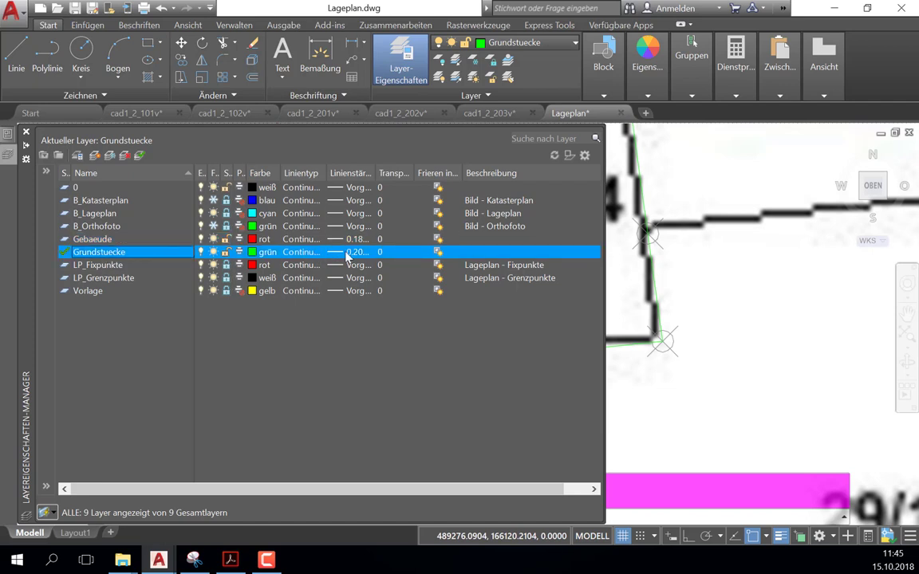
pyautogui.click(353, 252)
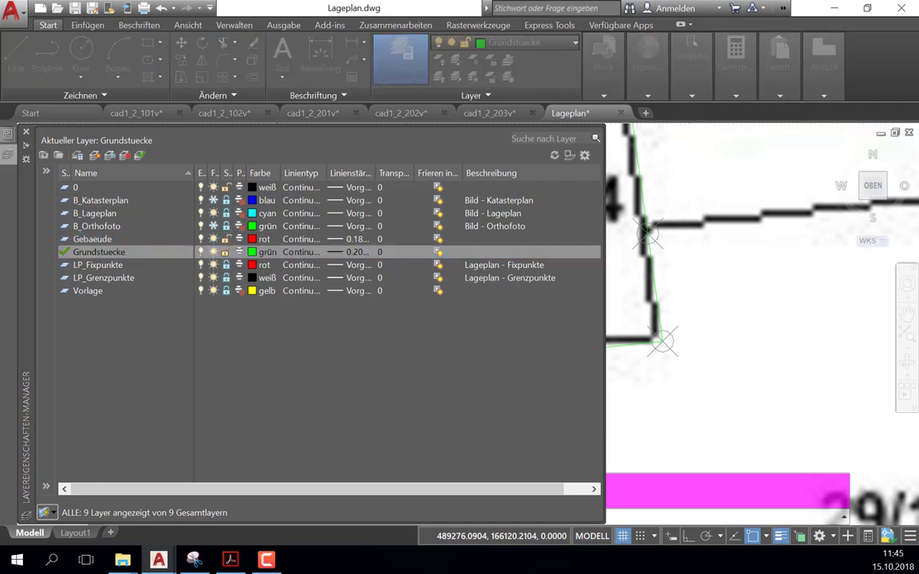
pyautogui.scroll(-1, 288, 208)
pyautogui.scroll(-3, 288, 207)
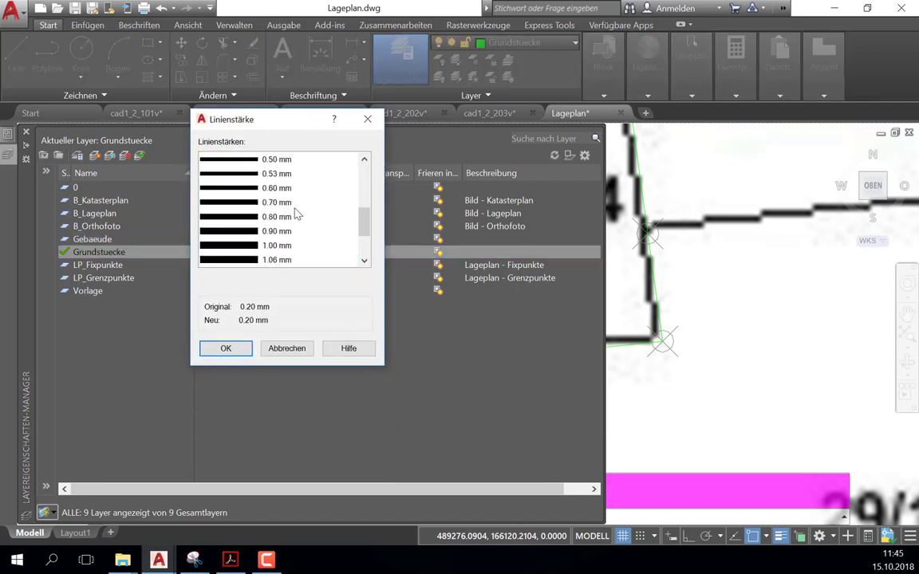
pyautogui.click(277, 189)
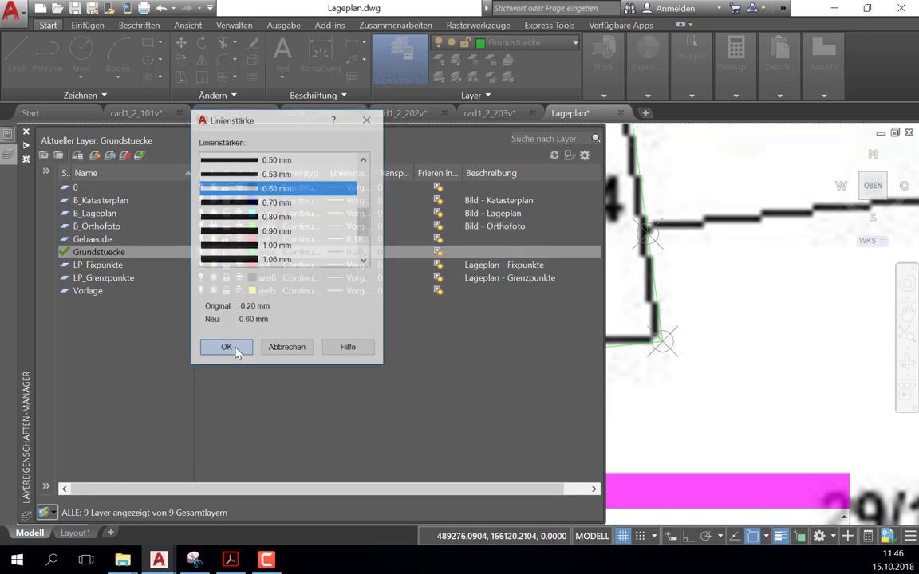
pyautogui.click(225, 349)
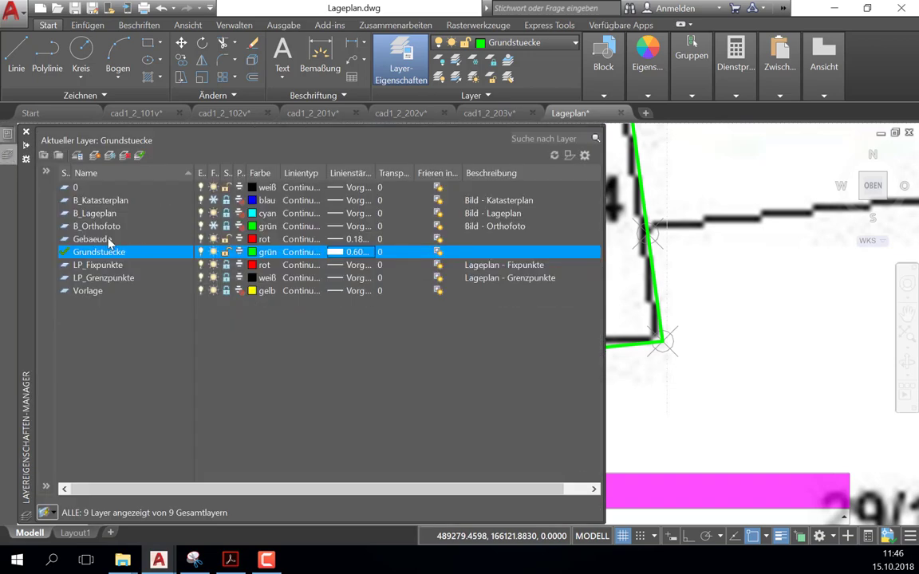
# Step: Change the Gebaeude layer lineweight to 0.35 mm
pyautogui.click(109, 241)
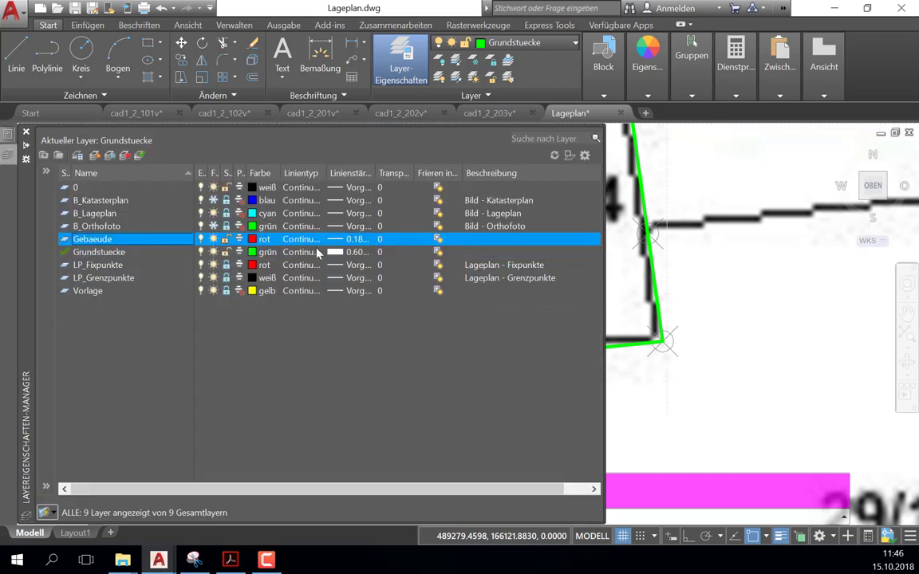
pyautogui.click(359, 240)
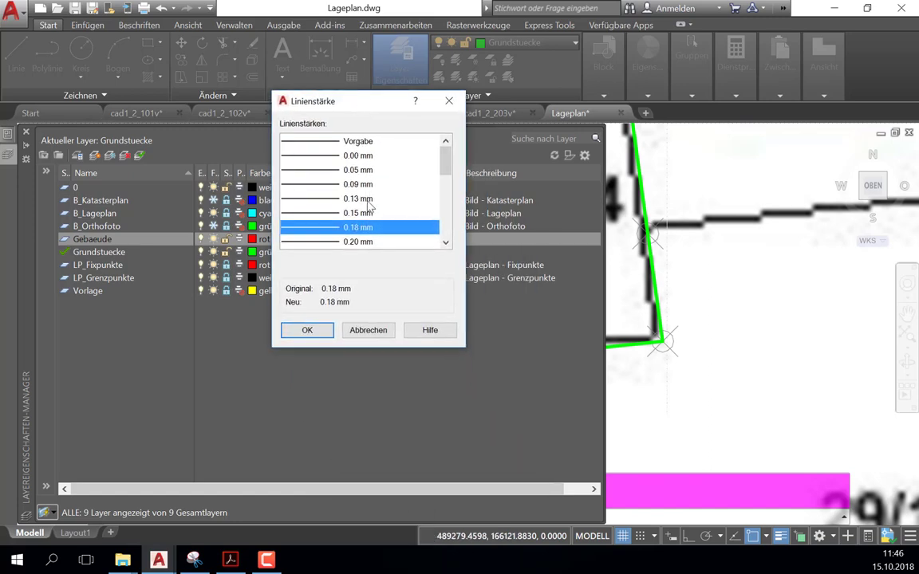
pyautogui.scroll(-1, 375, 222)
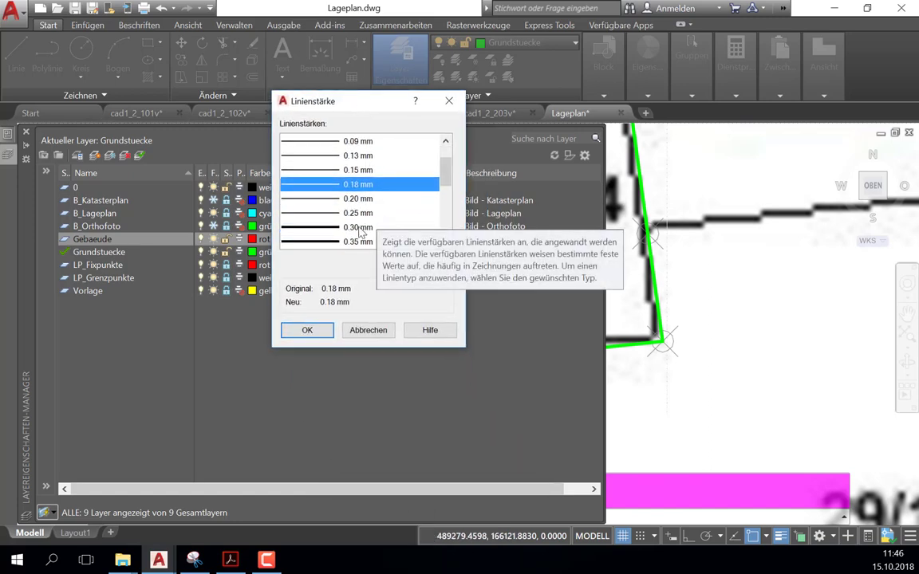
pyautogui.click(364, 242)
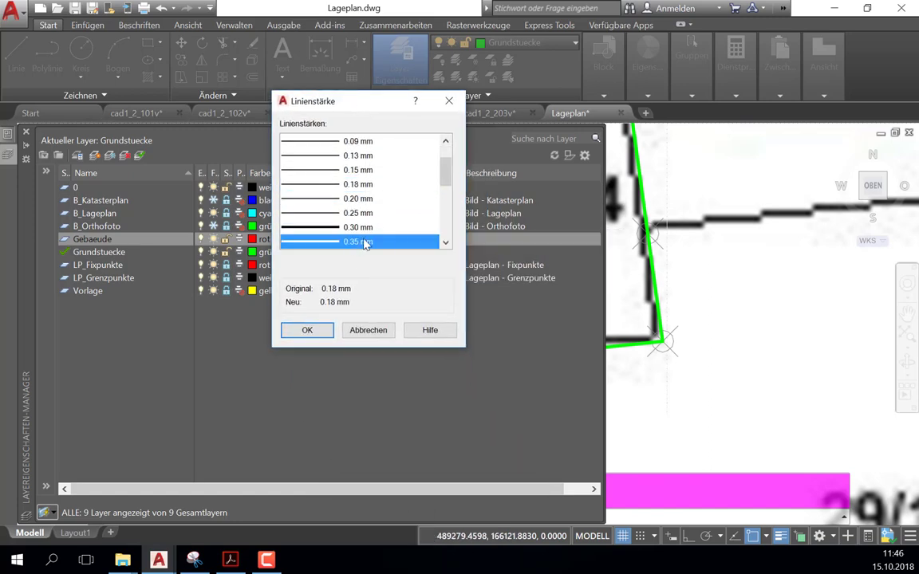
pyautogui.click(306, 330)
pyautogui.scroll(-3, 631, 271)
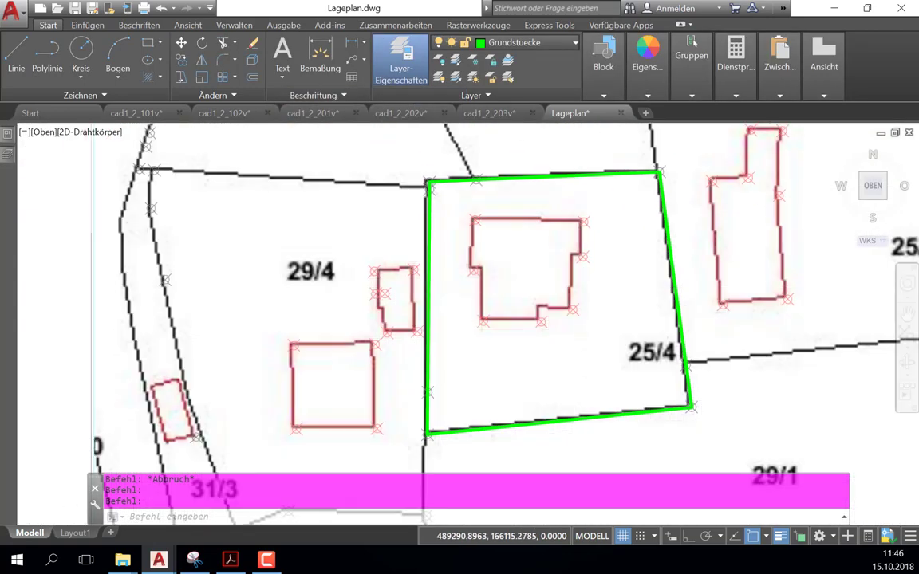
# Step: Choose Gebaeude in the ribbon layer dropdown and launch the Polylinie command
pyautogui.scroll(2, 544, 251)
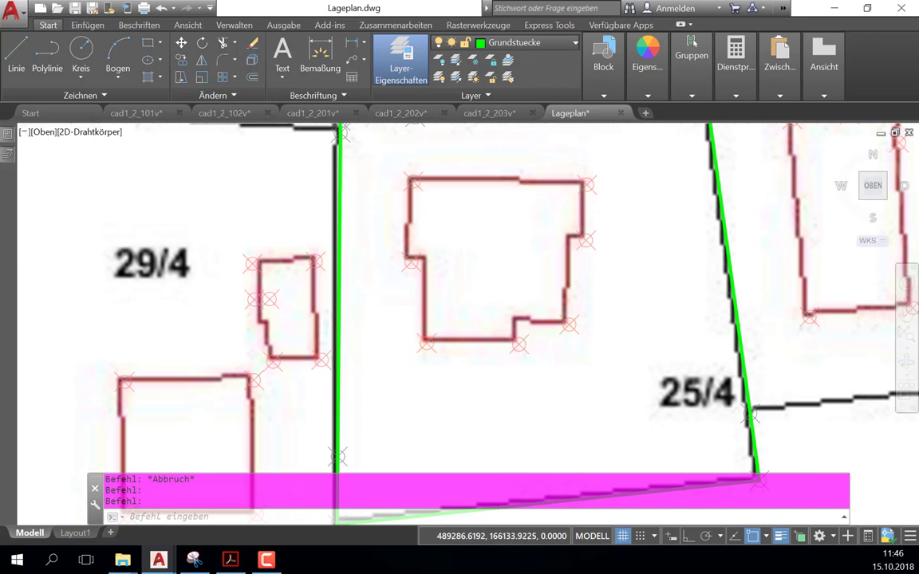
pyautogui.scroll(2, 499, 183)
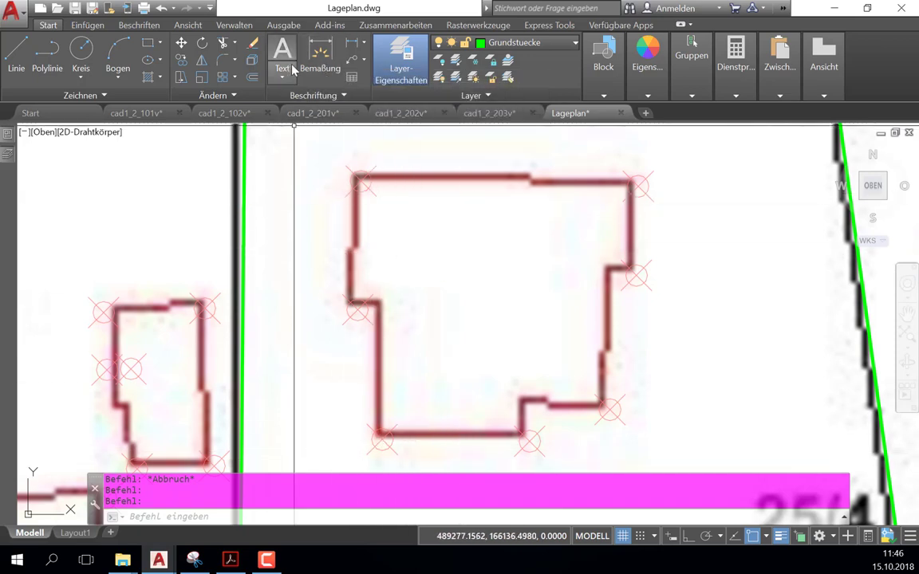
pyautogui.click(531, 42)
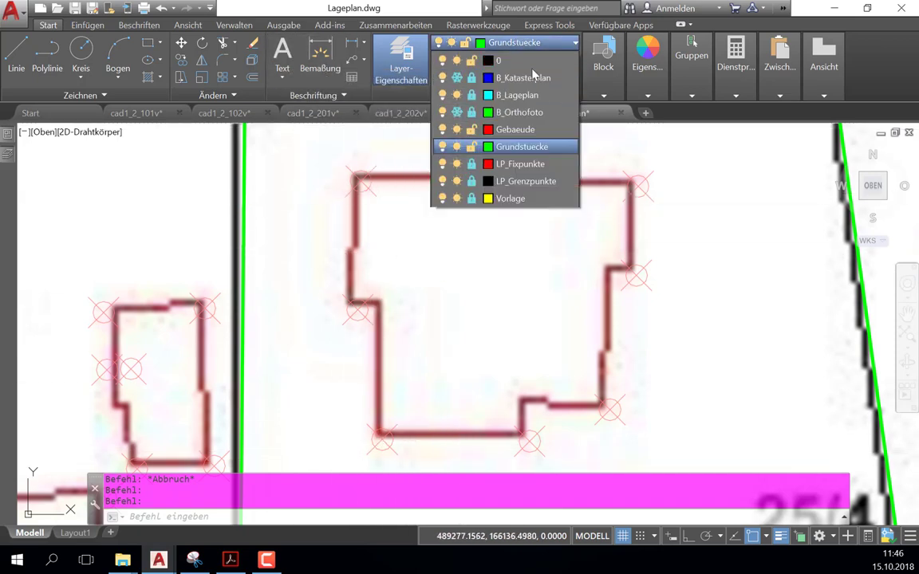
pyautogui.click(516, 129)
pyautogui.click(50, 58)
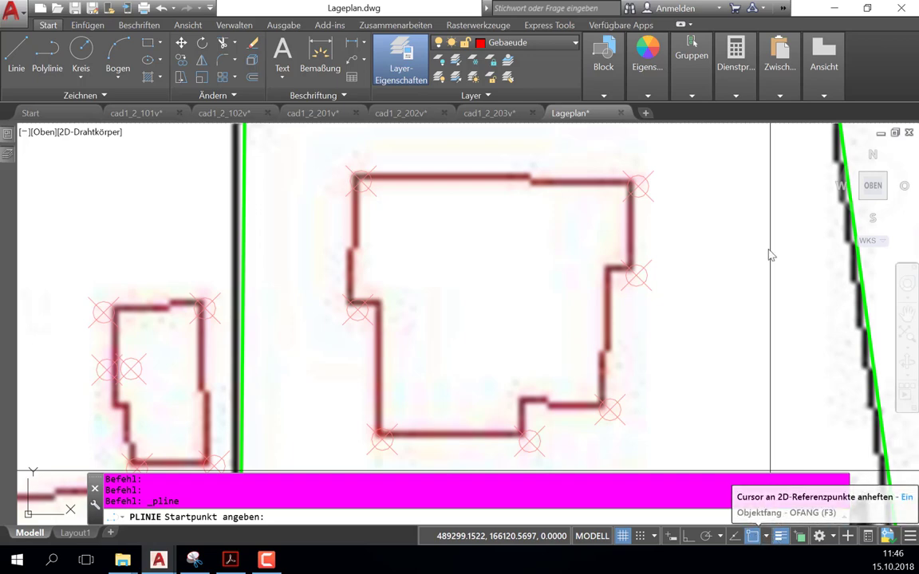
# Step: In the status-bar Objektfang list, add Parallel, Hilfslinie and Angenommener Schnittpunkt, drop Schnittpunkt
pyautogui.click(766, 536)
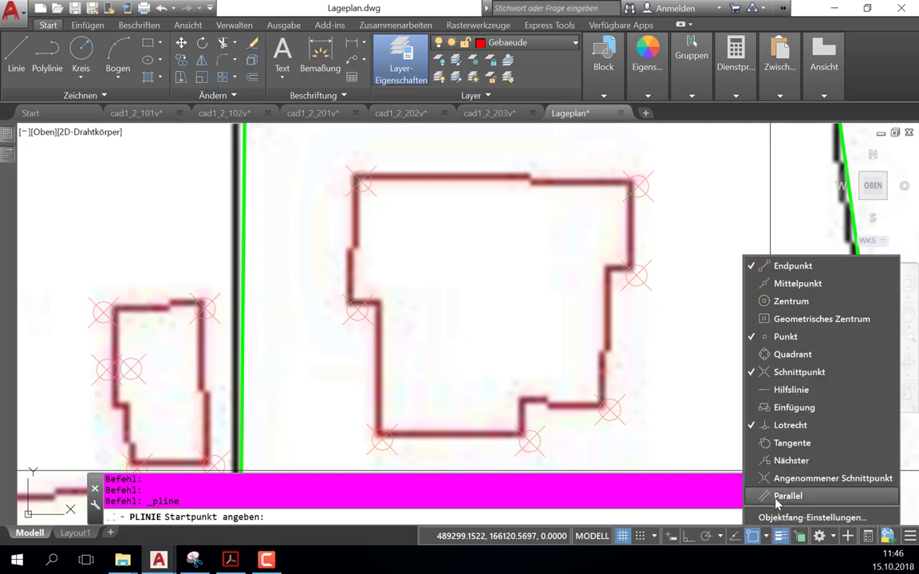
pyautogui.click(778, 499)
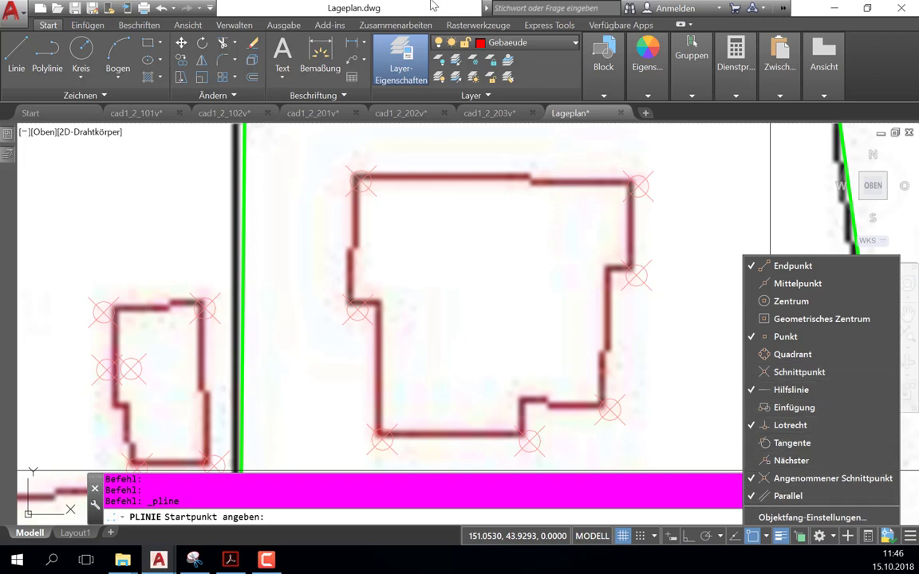
pyautogui.click(519, 9)
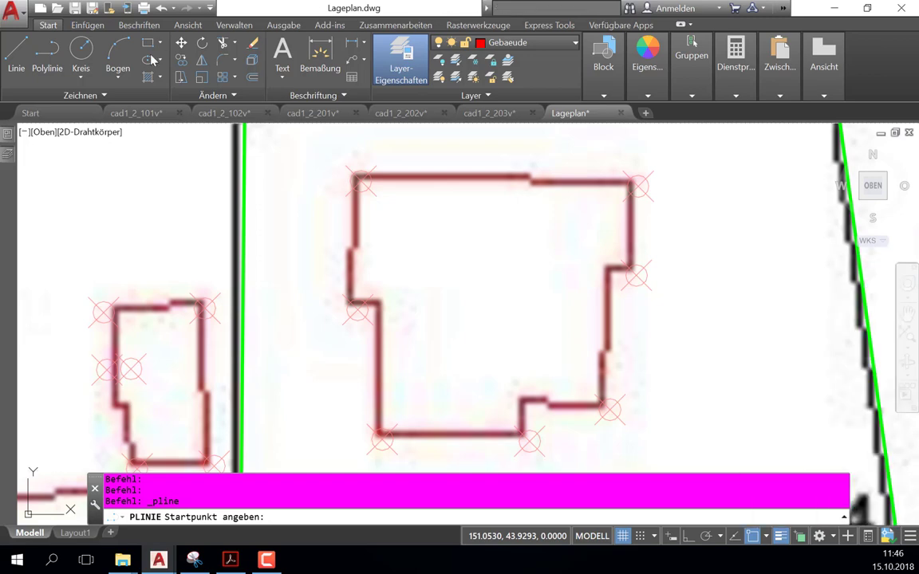
# Step: Start the red polyline at the building's bottom-left corner and run it along the bottom edge
pyautogui.click(382, 438)
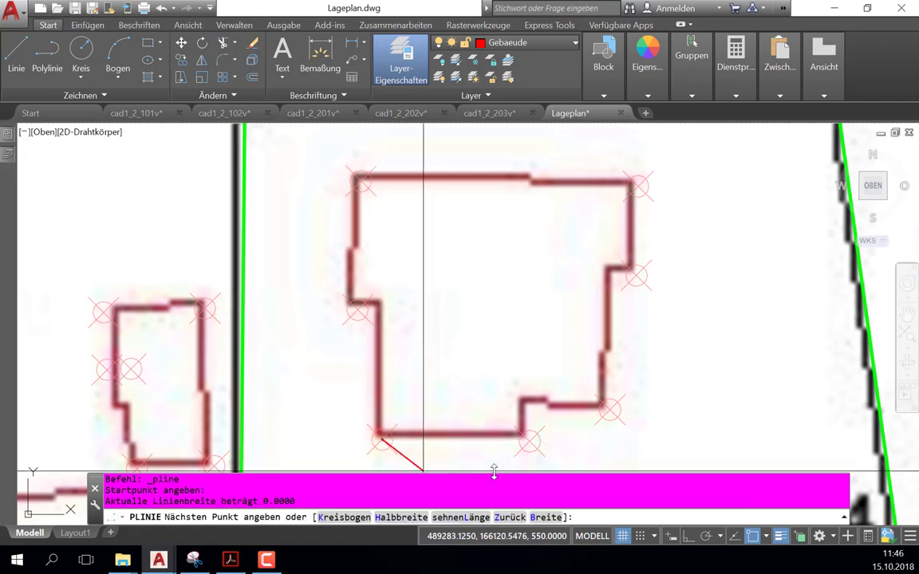
pyautogui.click(530, 441)
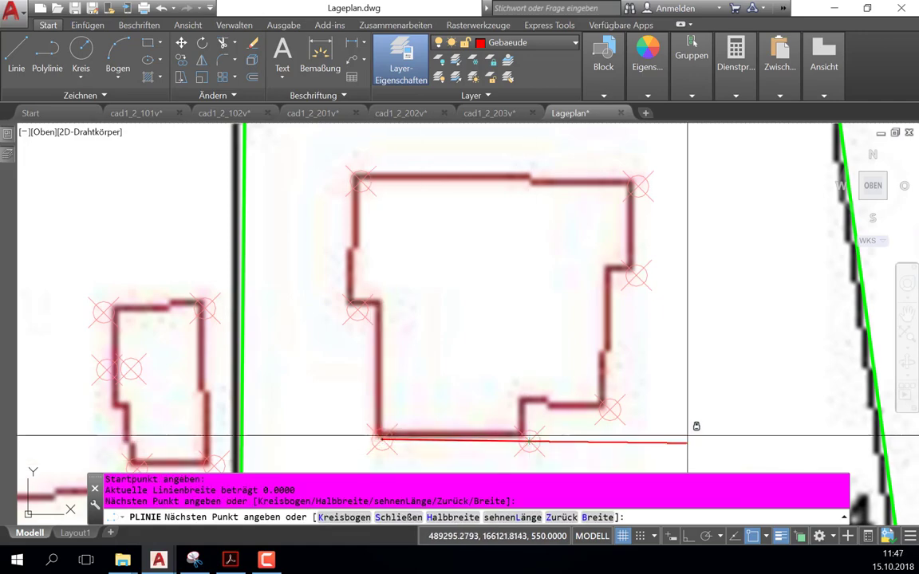
pyautogui.scroll(3, 625, 436)
pyautogui.moveTo(579, 421); pyautogui.dragTo(595, 216, button='middle')
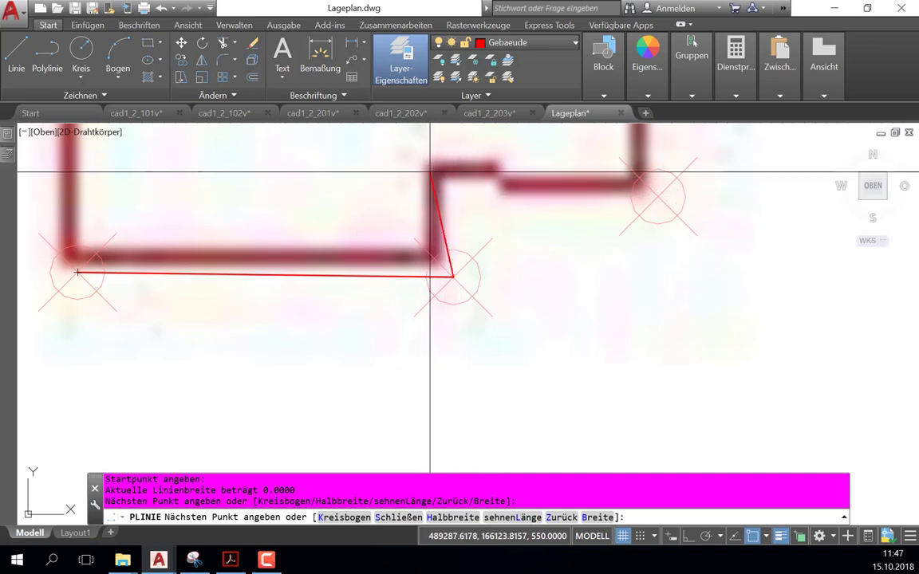
# Step: Use a .Y point filter from the notch corner to place the notch's upper vertex and the next corner right
pyautogui.keyDown('shift'); pyautogui.rightClick(430, 172); pyautogui.keyUp('shift')
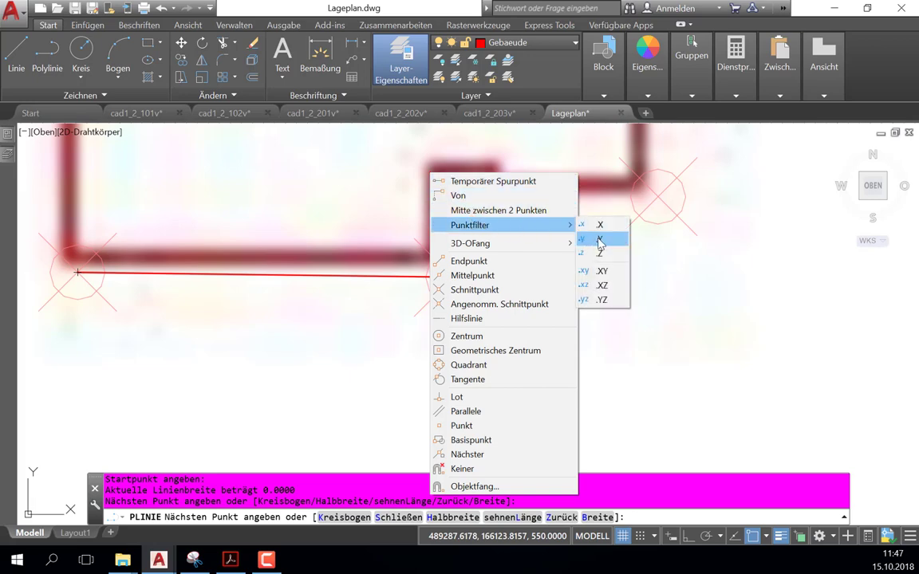
pyautogui.click(600, 239)
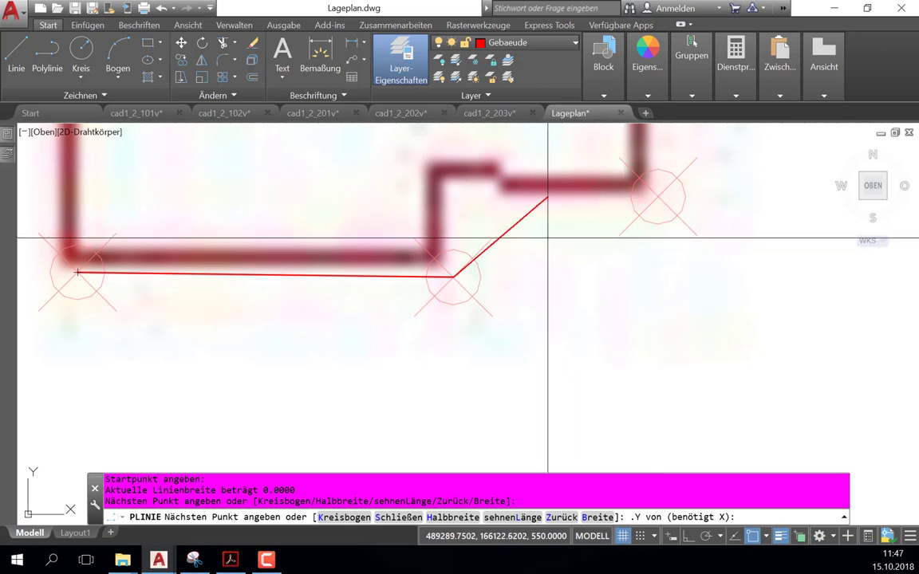
pyautogui.click(453, 277)
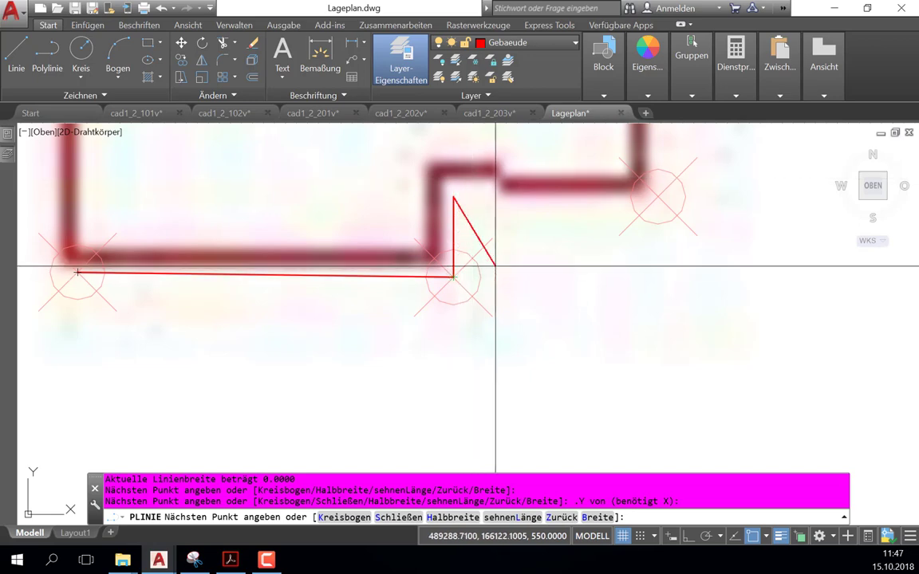
pyautogui.click(453, 195)
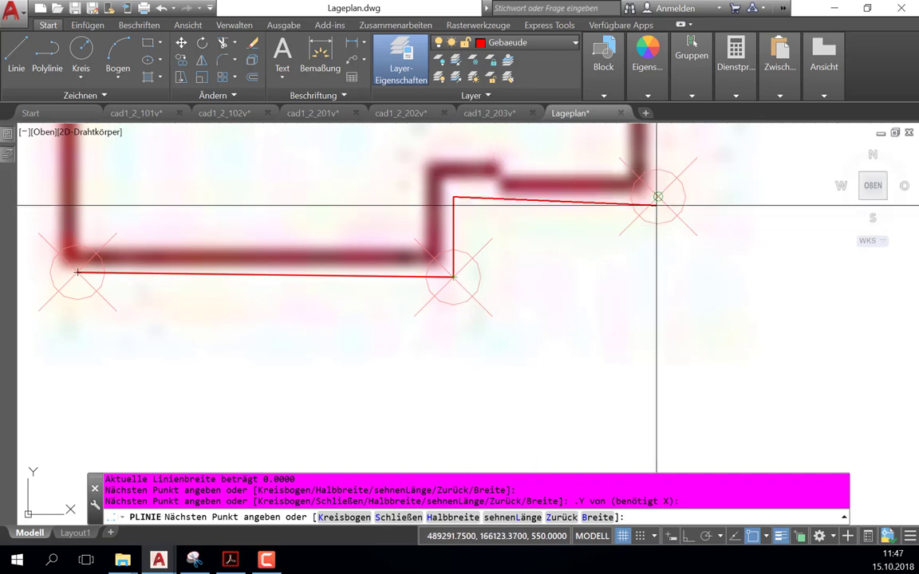
pyautogui.click(659, 196)
# Step: Apply a .X point filter to place the next building corner, then the top-right corner
pyautogui.scroll(-6, 708, 319)
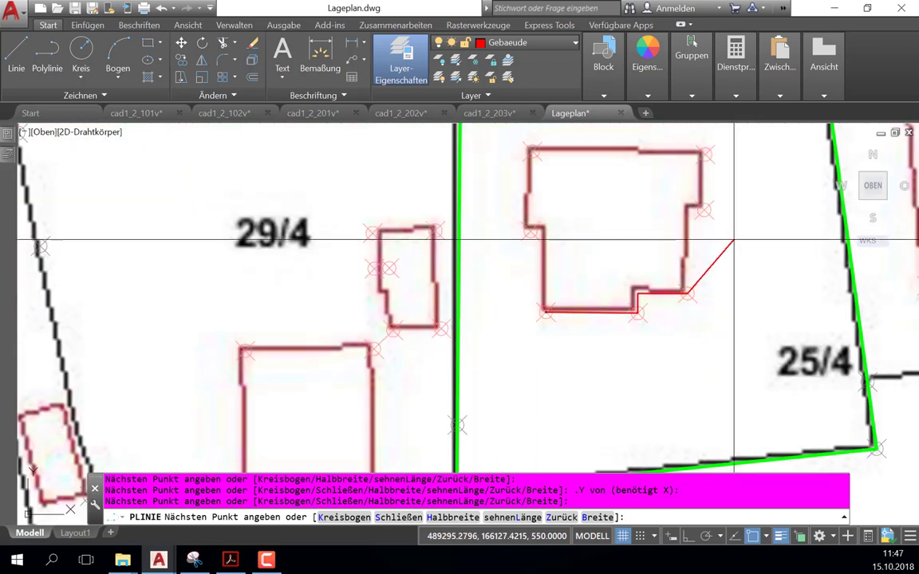
pyautogui.scroll(5, 718, 241)
pyautogui.scroll(2, 559, 263)
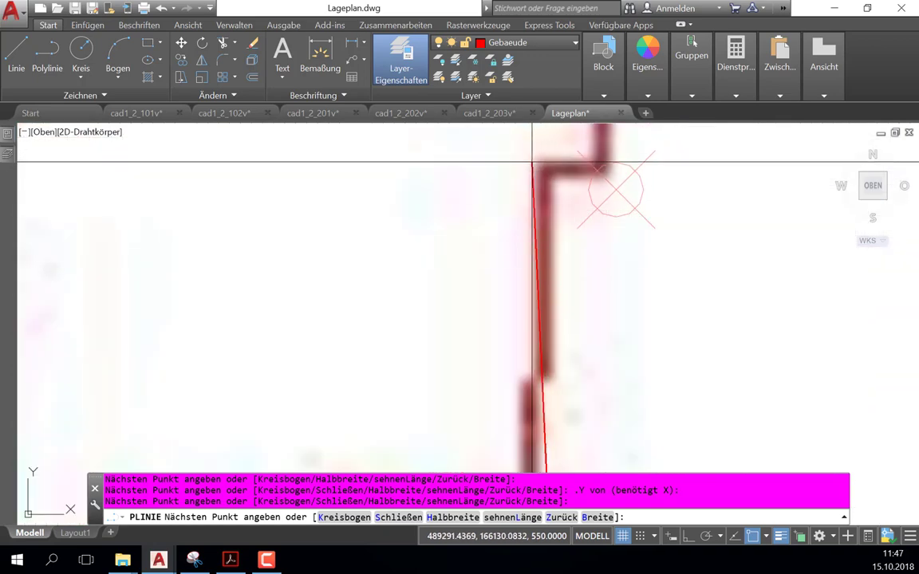
pyautogui.scroll(-3, 533, 191)
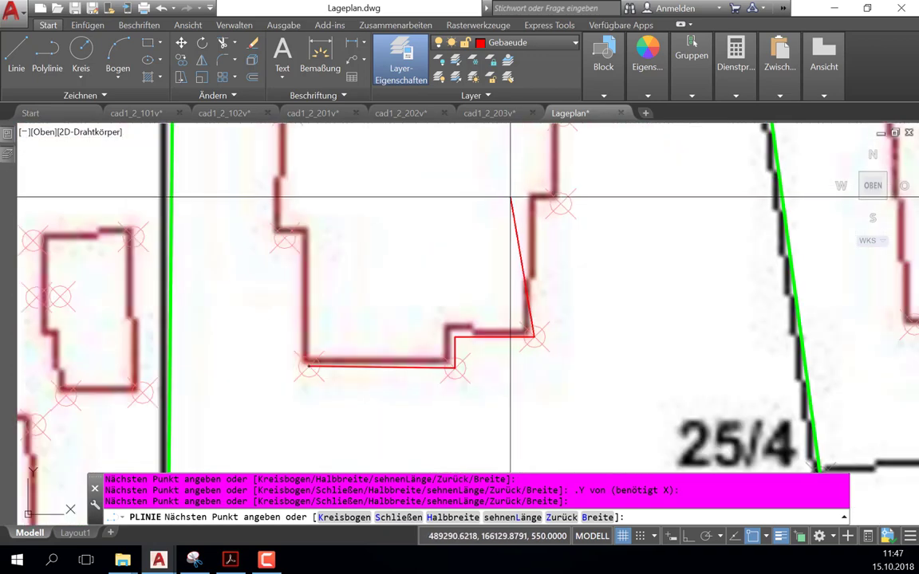
pyautogui.keyDown('shift'); pyautogui.rightClick(512, 197); pyautogui.keyUp('shift')
pyautogui.moveTo(552, 250)
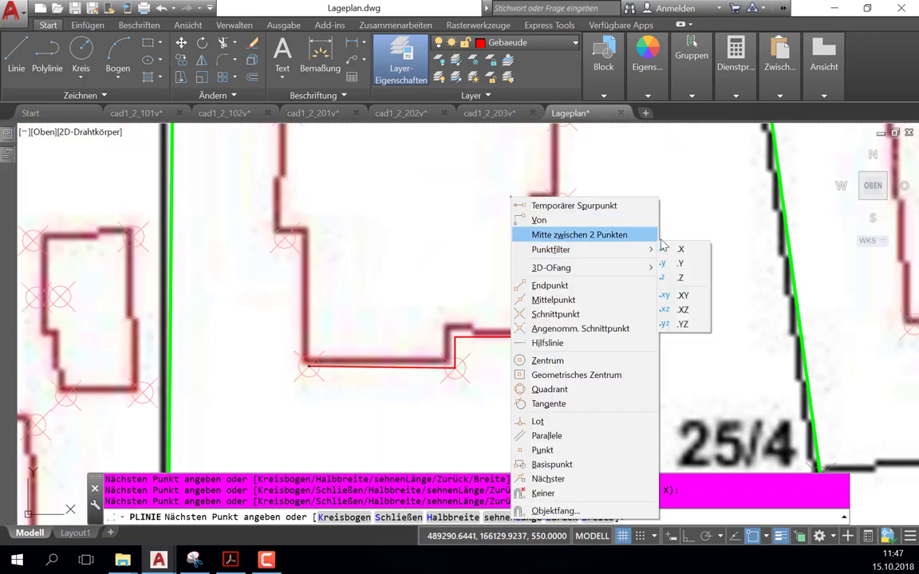
pyautogui.click(679, 250)
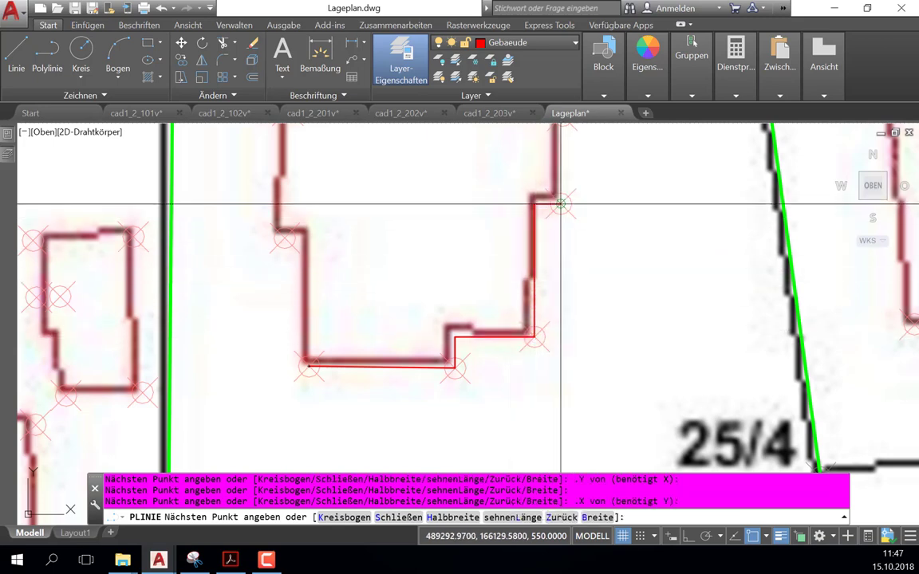
pyautogui.scroll(2, 561, 204)
pyautogui.scroll(2, 543, 195)
pyautogui.scroll(2, 550, 222)
pyautogui.scroll(2, 550, 221)
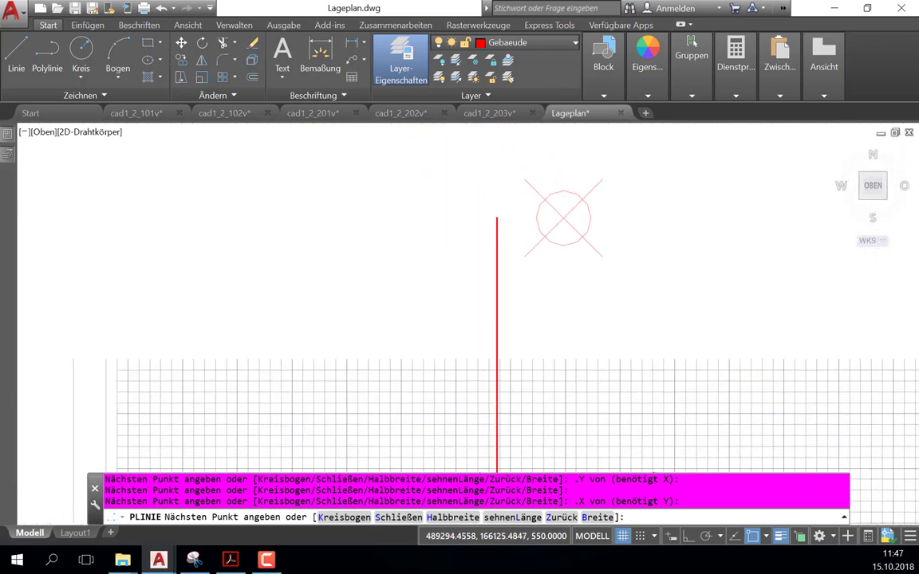
pyautogui.scroll(-2, 570, 199)
pyautogui.click(570, 205)
pyautogui.scroll(-2, 664, 303)
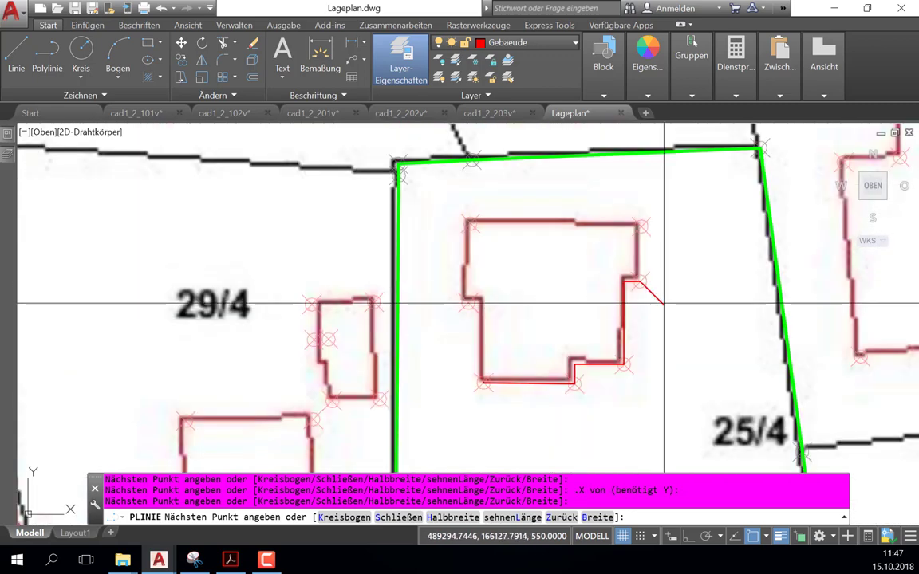
pyautogui.click(642, 224)
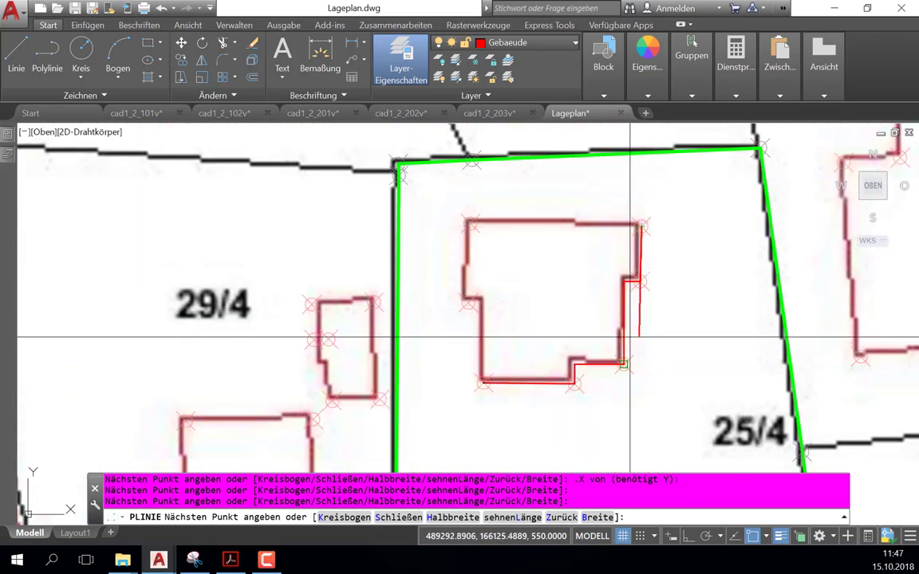
# Step: Start another .X point filter for the next outline vertex
pyautogui.scroll(2, 479, 231)
pyautogui.scroll(2, 446, 225)
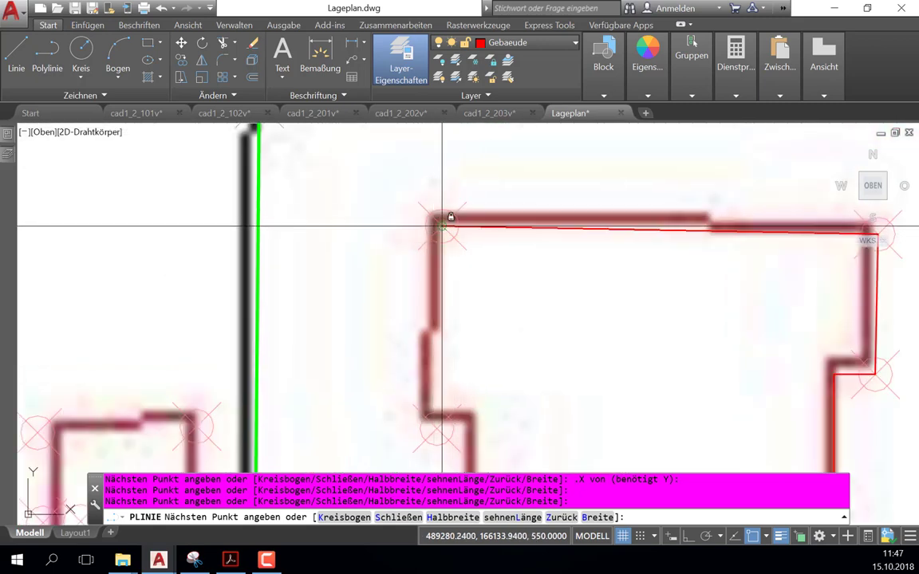
pyautogui.keyDown('shift'); pyautogui.rightClick(632, 226); pyautogui.keyUp('shift')
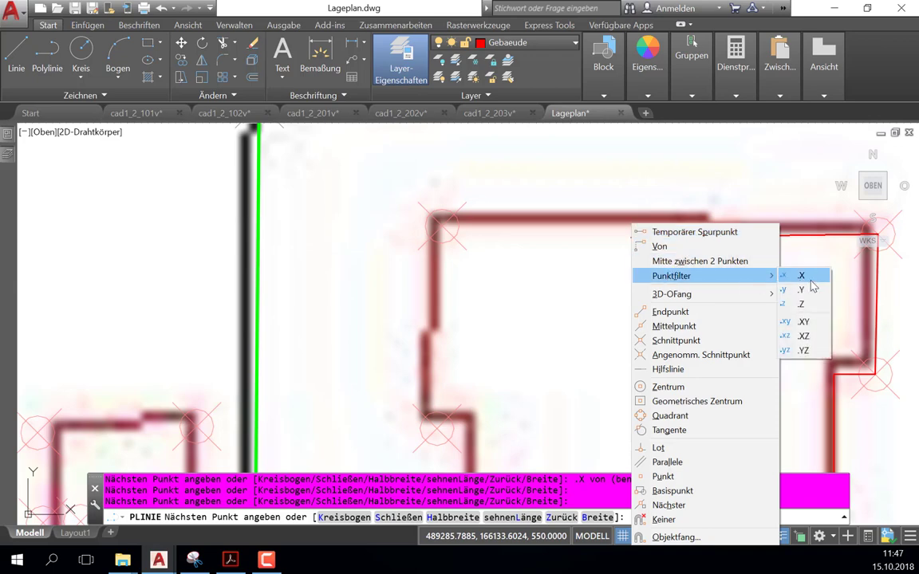
pyautogui.click(810, 279)
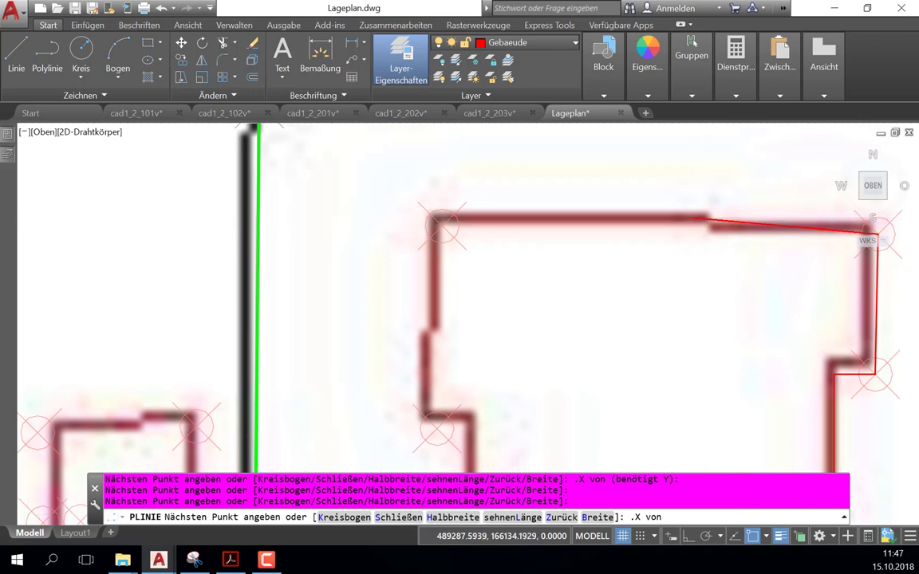
pyautogui.scroll(-3, 698, 217)
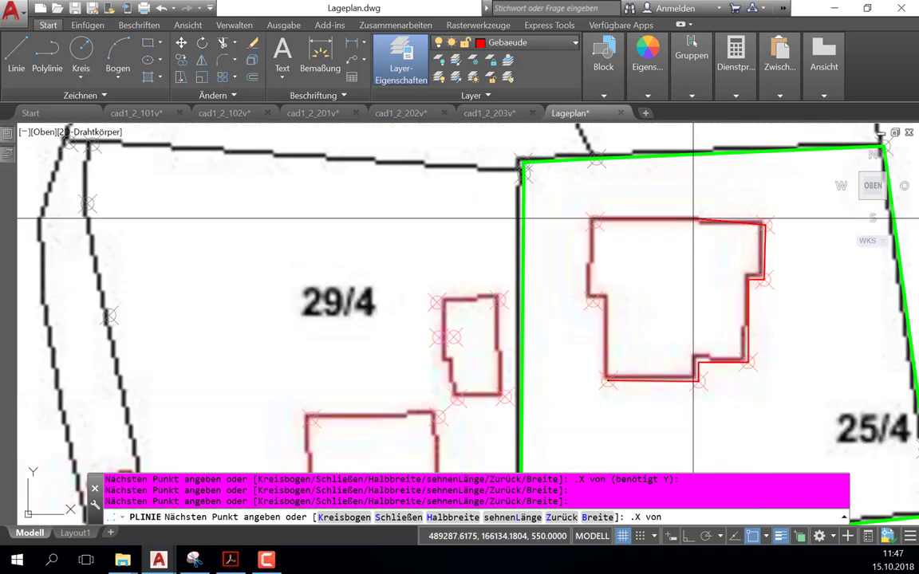
# Step: Finish the .X-filtered vertex, then use a .Y filter from the top-right corner to fix a top-edge vertex
pyautogui.click(698, 382)
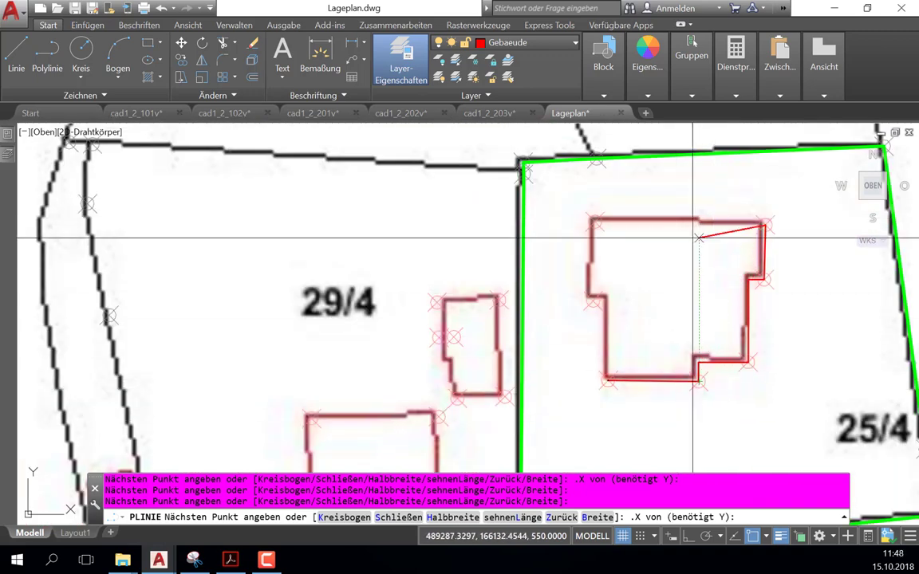
pyautogui.click(765, 226)
pyautogui.scroll(2, 666, 201)
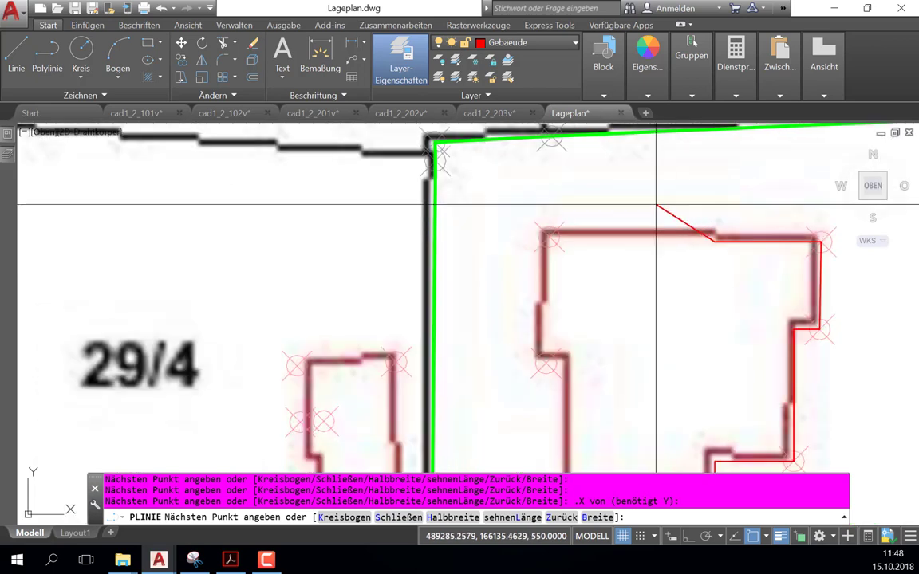
pyautogui.keyDown('shift'); pyautogui.rightClick(655, 205); pyautogui.keyUp('shift')
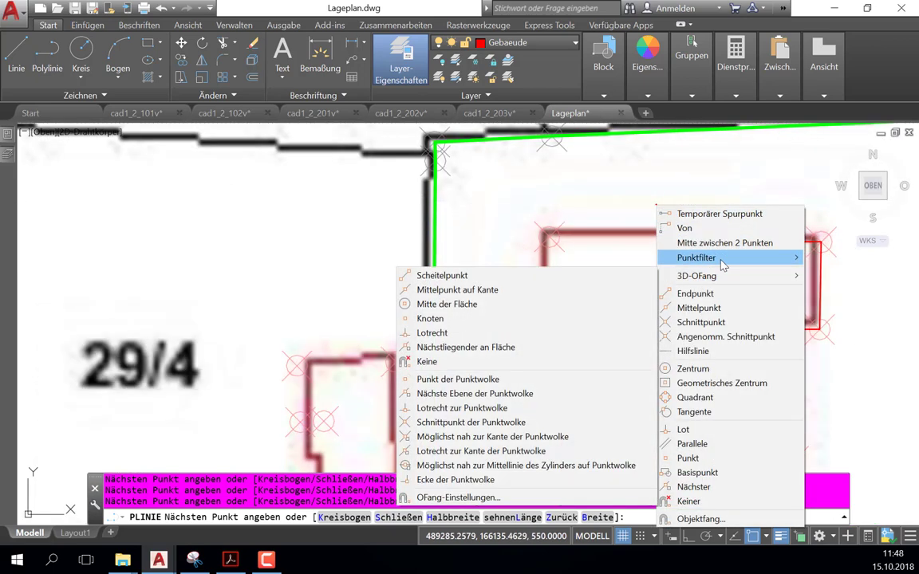
pyautogui.moveTo(696, 257)
pyautogui.click(829, 272)
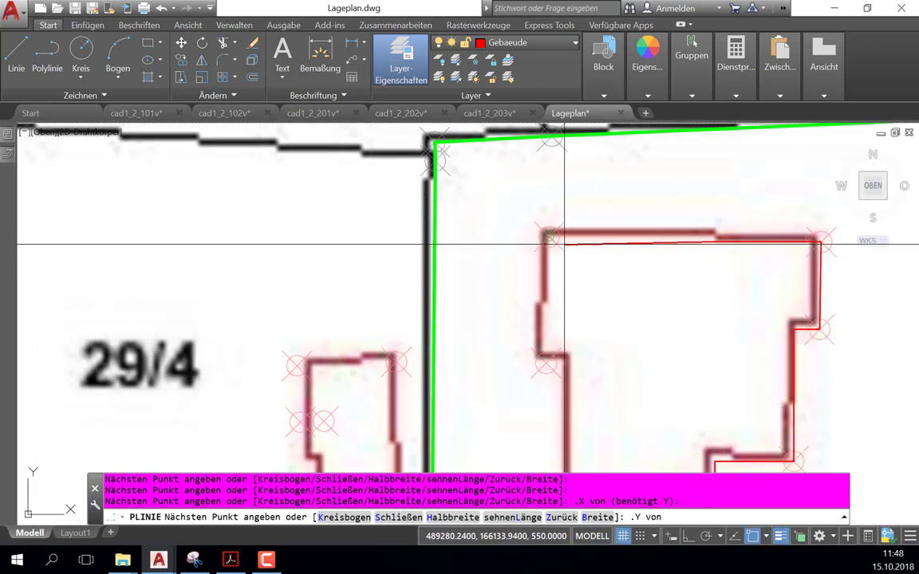
pyautogui.click(715, 241)
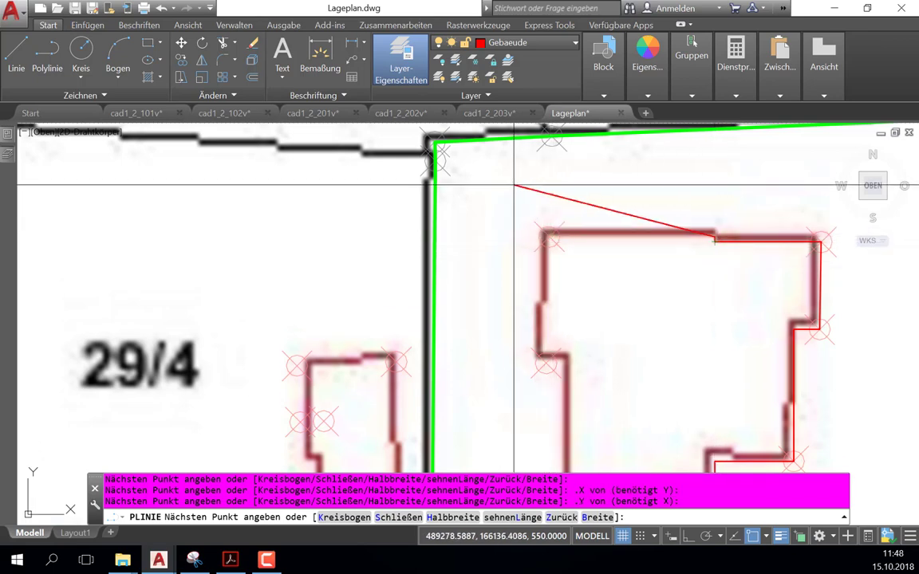
pyautogui.click(554, 236)
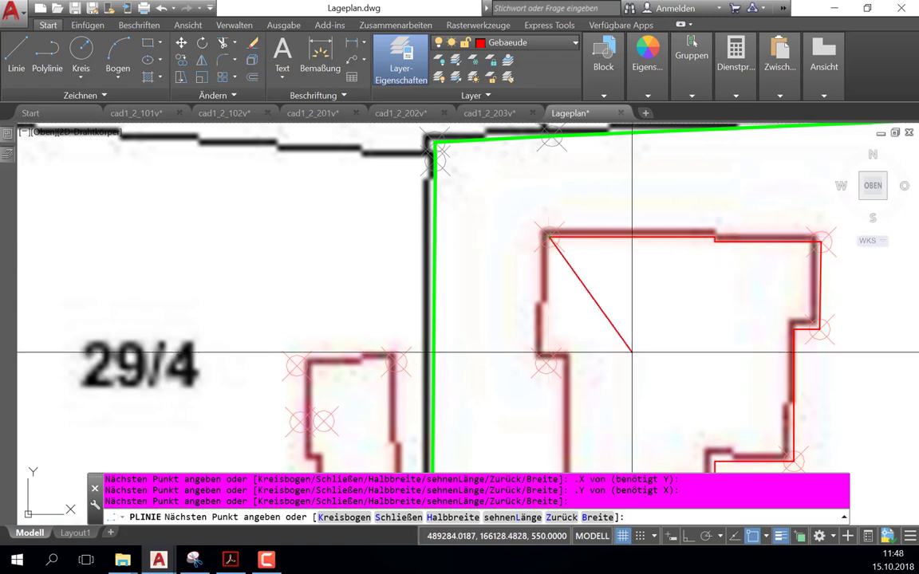
# Step: Add the vertex at the building's left wall corner
pyautogui.scroll(3, 629, 226)
pyautogui.scroll(2, 698, 242)
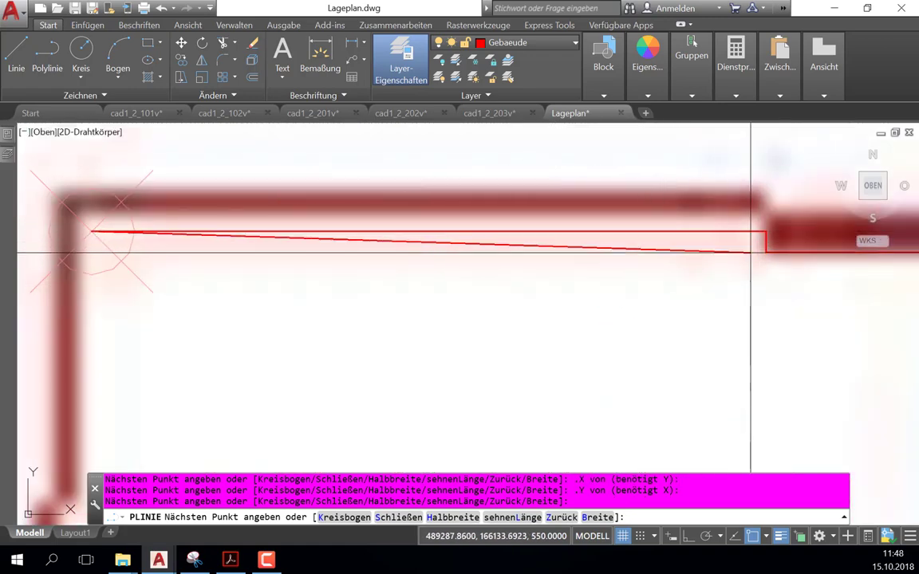
pyautogui.scroll(-3, 628, 247)
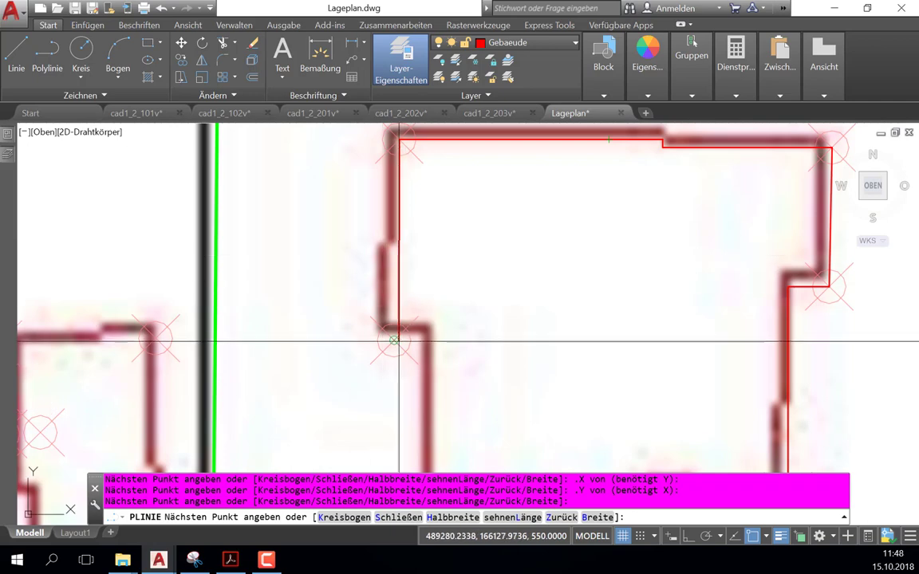
pyautogui.scroll(2, 437, 335)
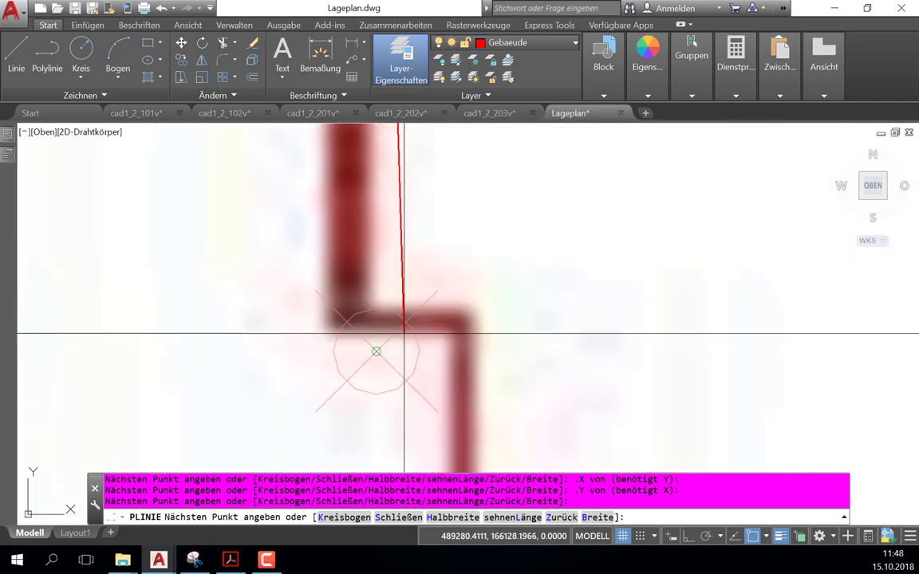
pyautogui.scroll(-1, 378, 348)
pyautogui.scroll(-1, 378, 343)
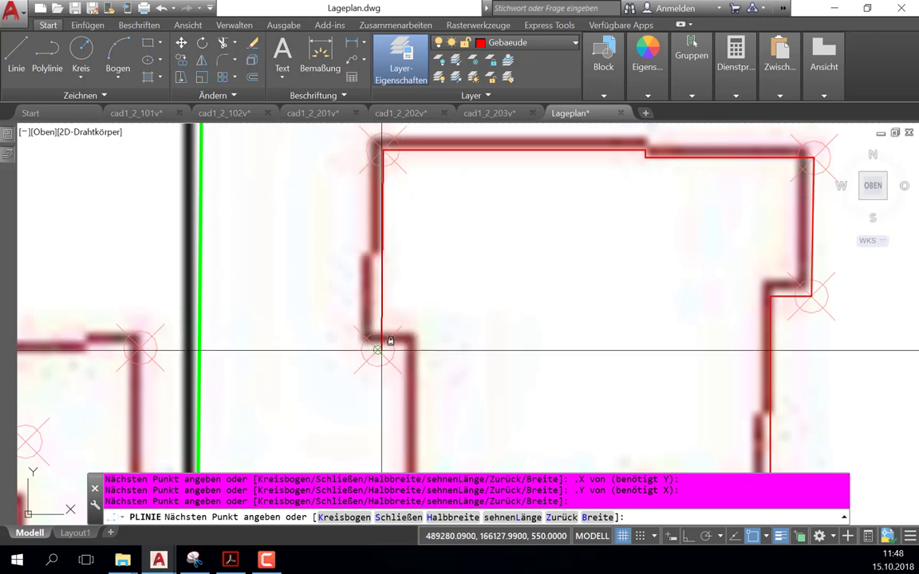
pyautogui.click(378, 348)
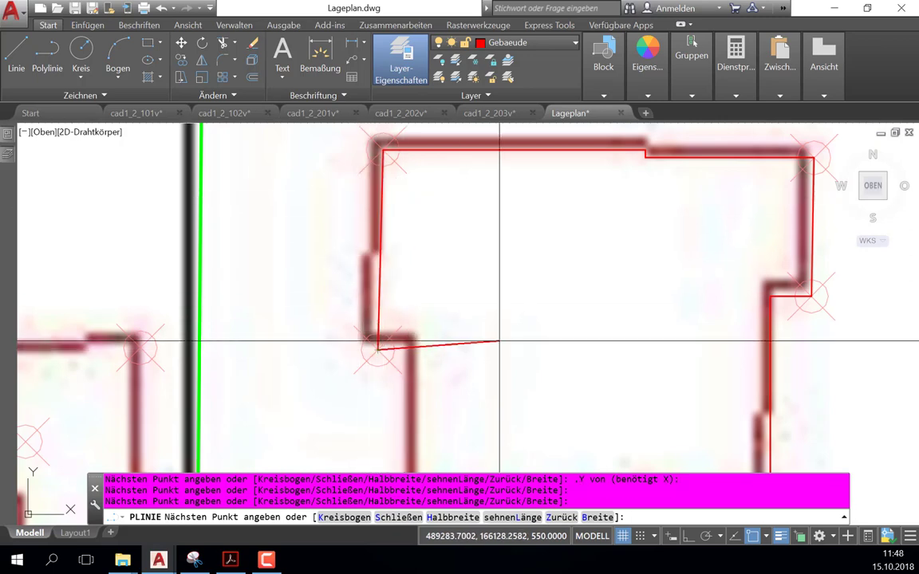
# Step: Construct the missing vertex with a .X point filter, taking Y from the notch corner
pyautogui.scroll(-3, 490, 375)
pyautogui.scroll(2, 490, 396)
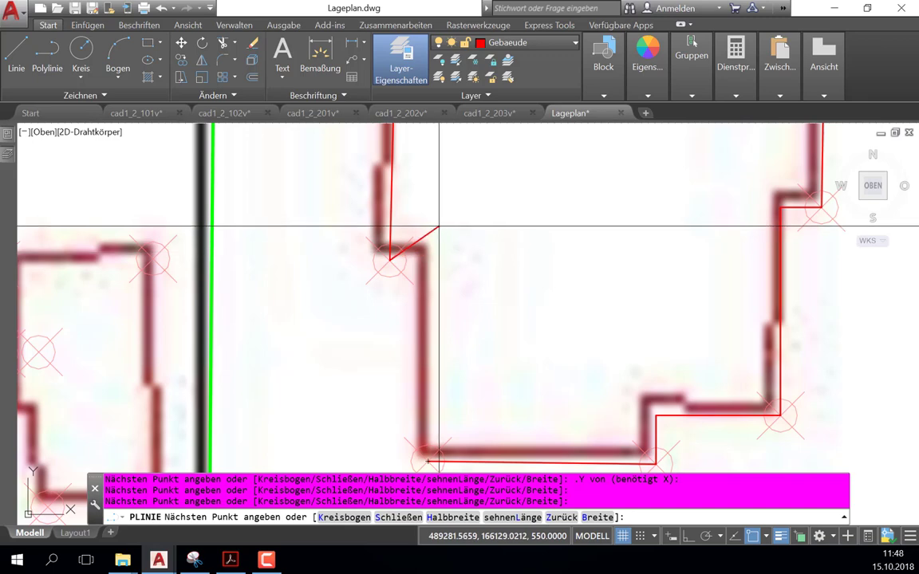
pyautogui.keyDown('shift'); pyautogui.rightClick(459, 227); pyautogui.keyUp('shift')
pyautogui.moveTo(500, 276)
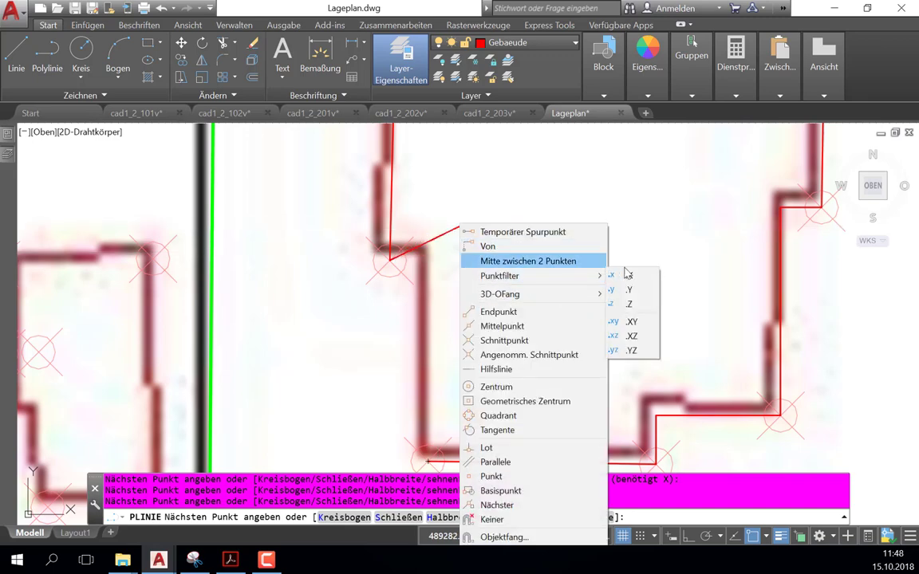
pyautogui.click(629, 275)
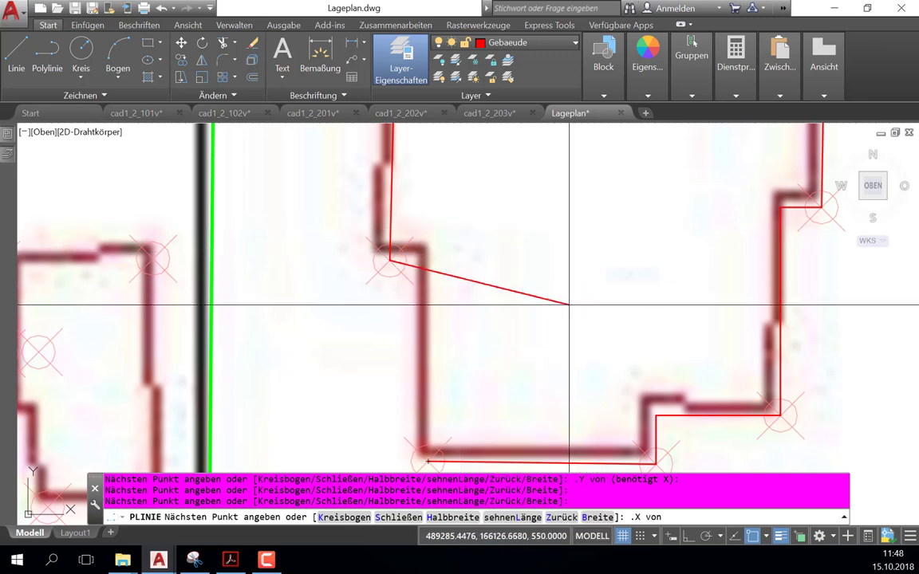
pyautogui.scroll(-2, 476, 316)
pyautogui.click(481, 405)
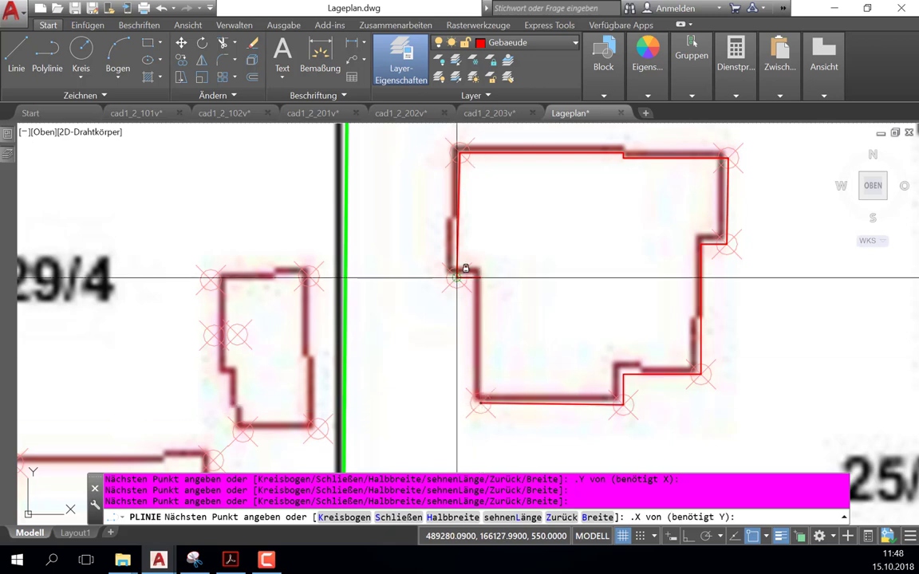
pyautogui.click(456, 275)
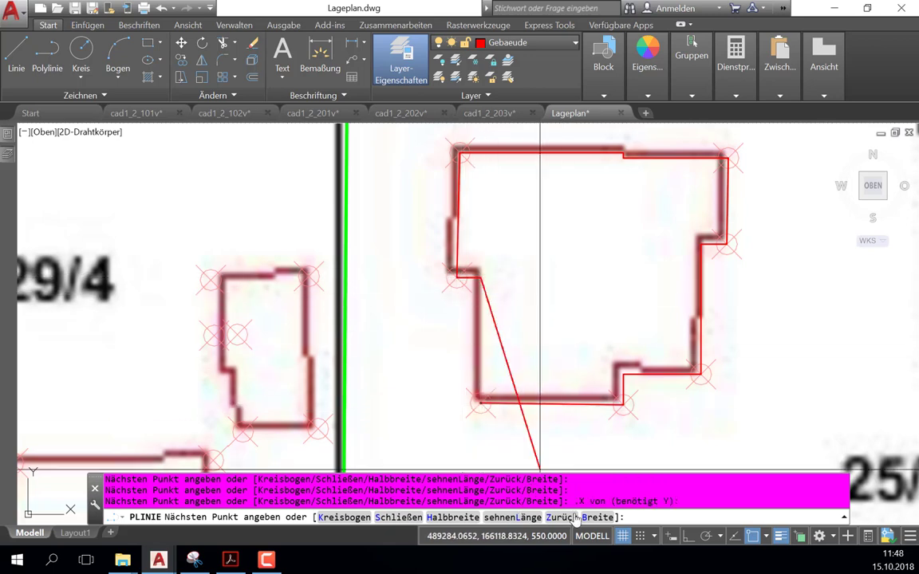
pyautogui.click(399, 518)
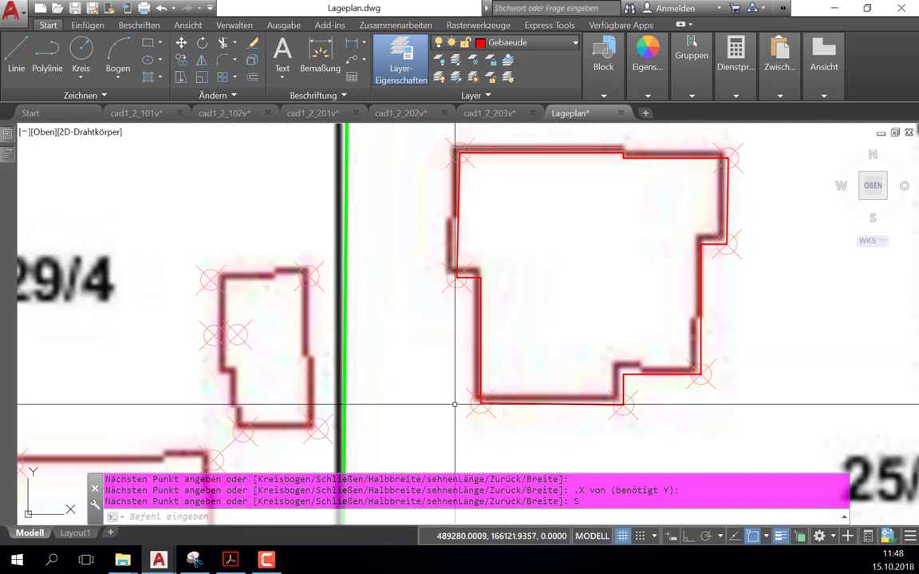
pyautogui.moveTo(539, 326); pyautogui.dragTo(503, 349, button='middle')
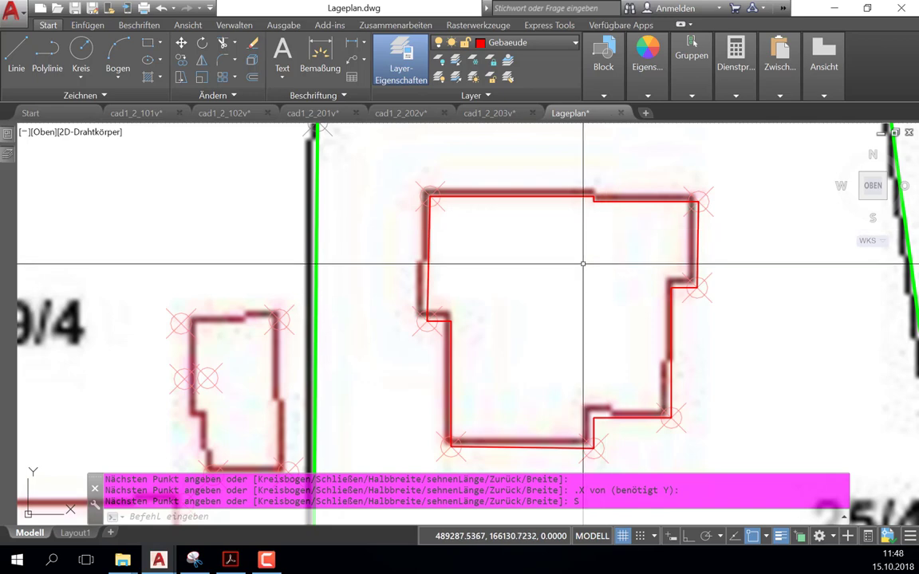
pyautogui.keyDown('shift'); pyautogui.rightClick(585, 225); pyautogui.keyUp('shift')
pyautogui.moveTo(624, 275)
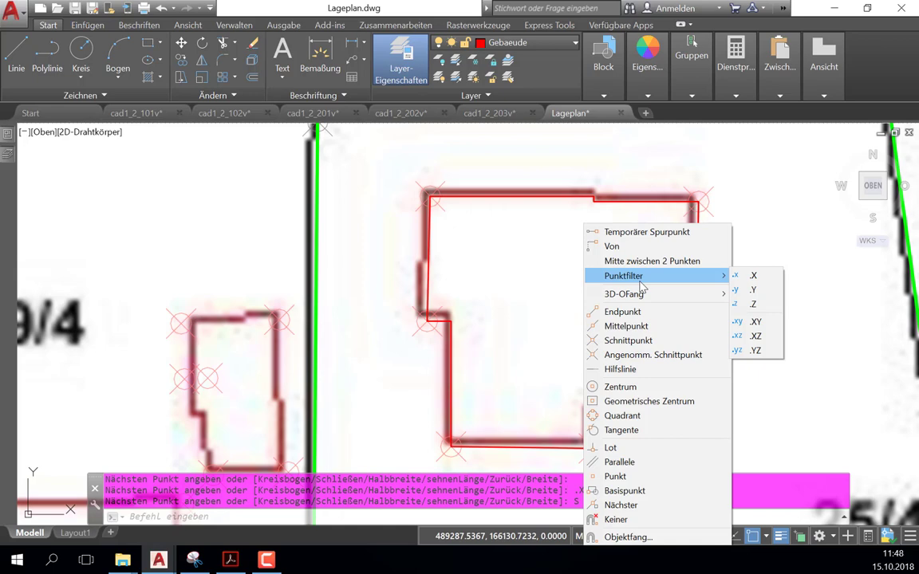
pyautogui.click(753, 275)
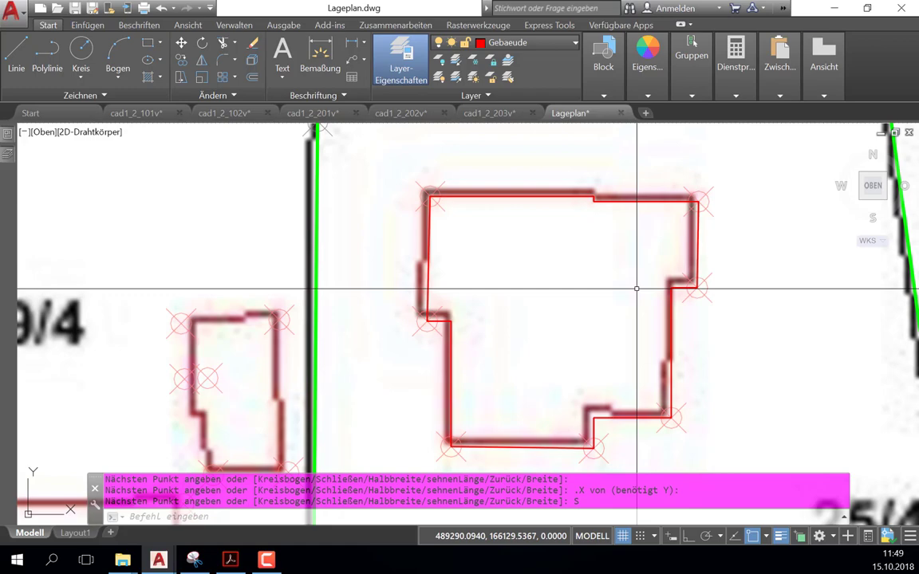
pyautogui.scroll(-1, 636, 288)
# Step: Zoom out and back to parcel 25/4, then select the red Gebaeude polyline to show area 131.4701
pyautogui.scroll(-4, 642, 261)
pyautogui.scroll(-5, 559, 264)
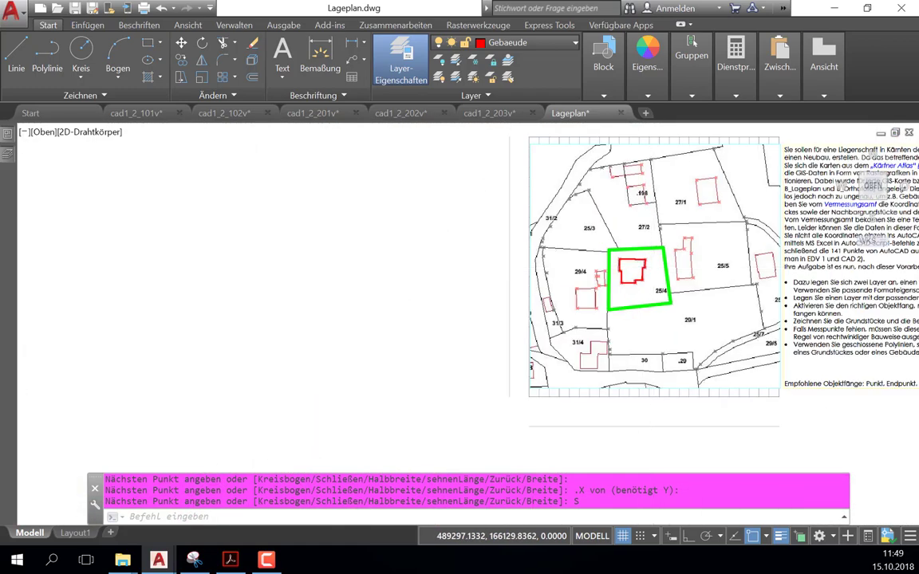
pyautogui.scroll(5, 653, 267)
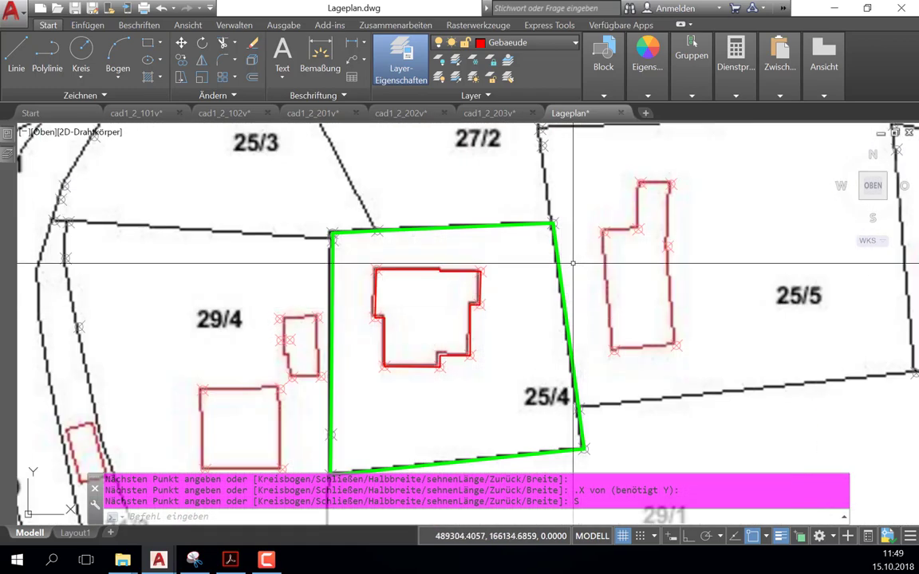
pyautogui.scroll(-2, 573, 262)
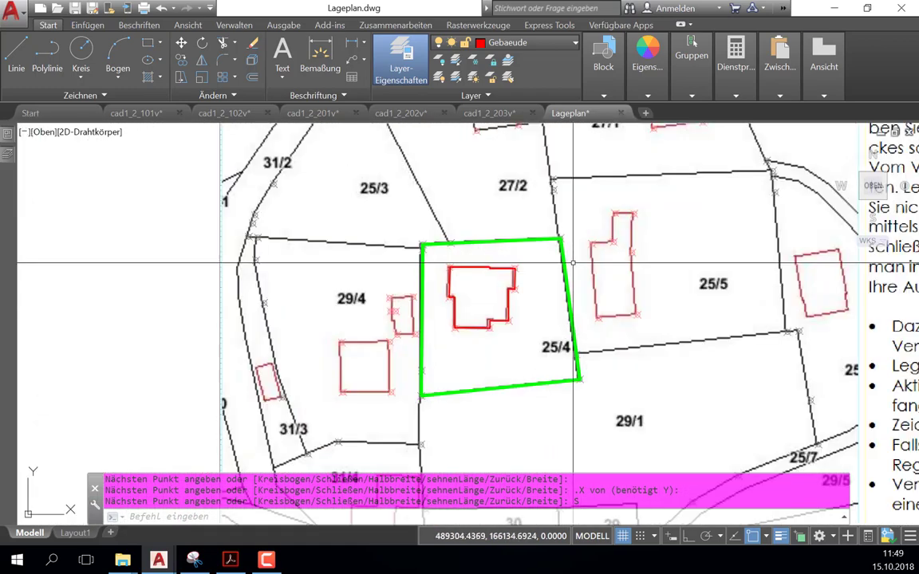
pyautogui.click(454, 302)
pyautogui.moveTo(6, 144)
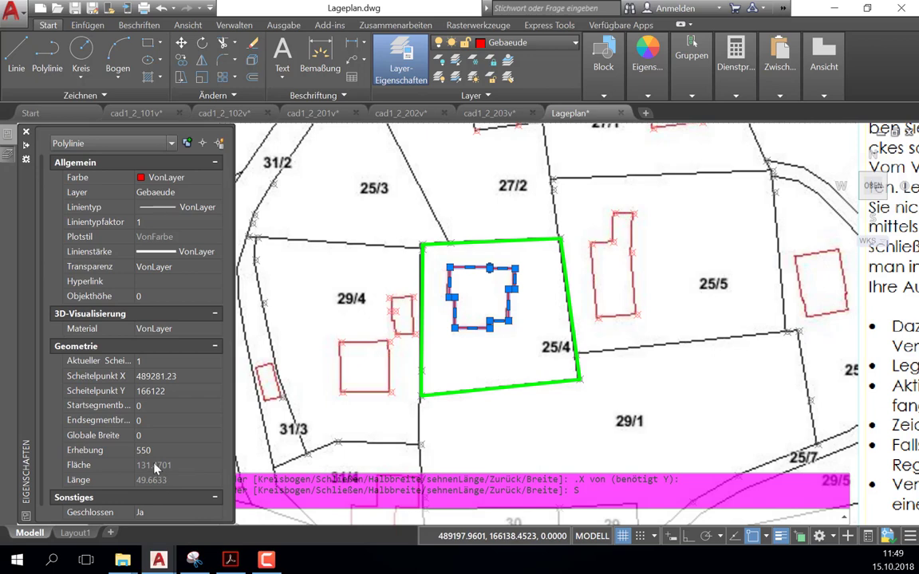
# Step: Check the building's area, then select the green parcel outline to read area 842.5225 and not-closed status
pyautogui.click(156, 470)
pyautogui.press('Escape')
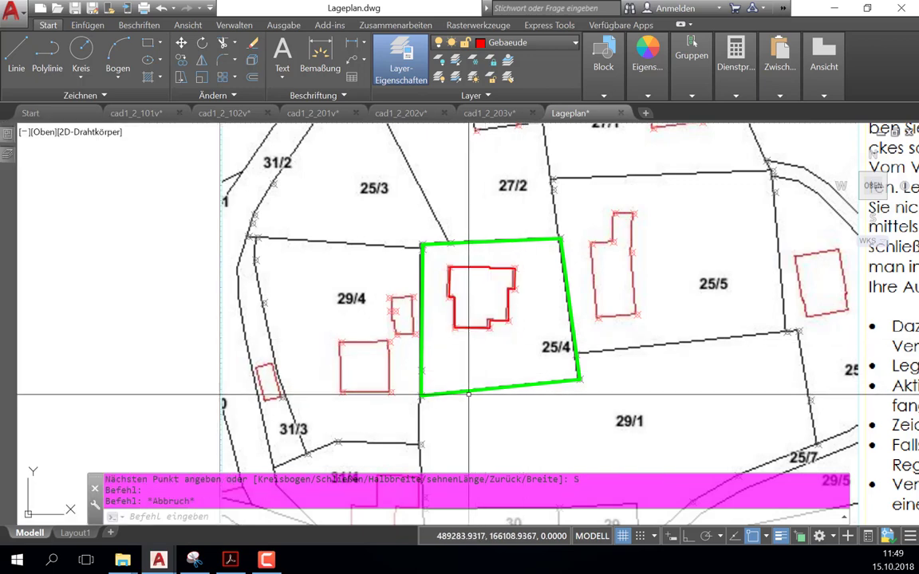
pyautogui.click(469, 391)
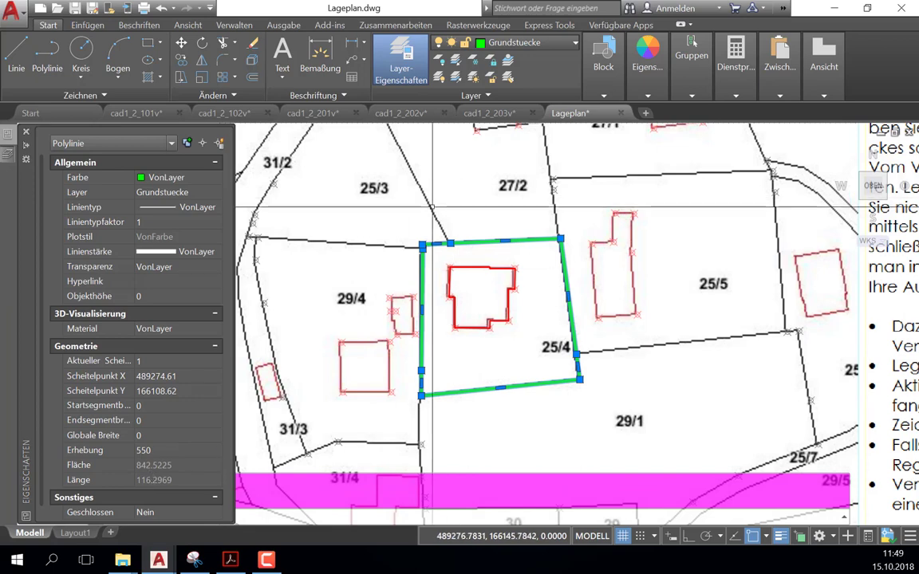
pyautogui.press('Escape')
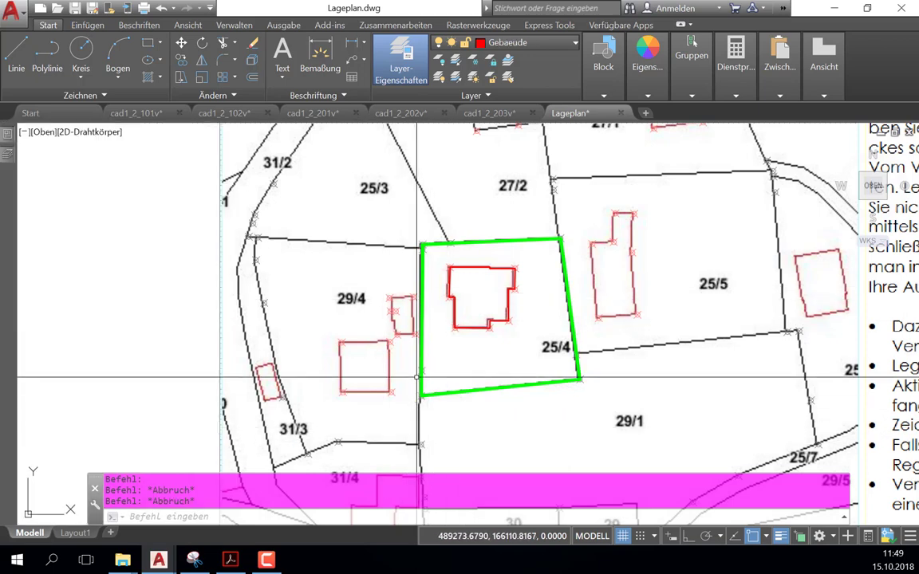